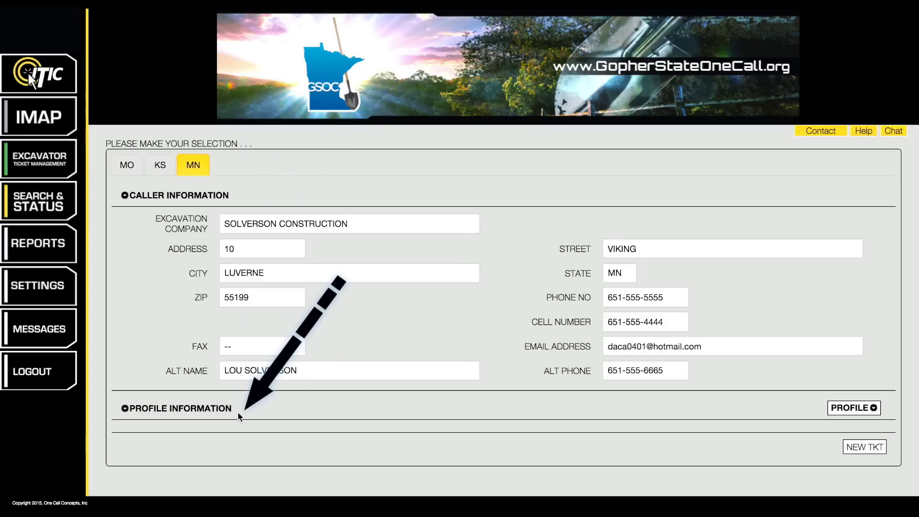
# Expand the Profile Information section below the caller details.
pyautogui.click(238, 413)
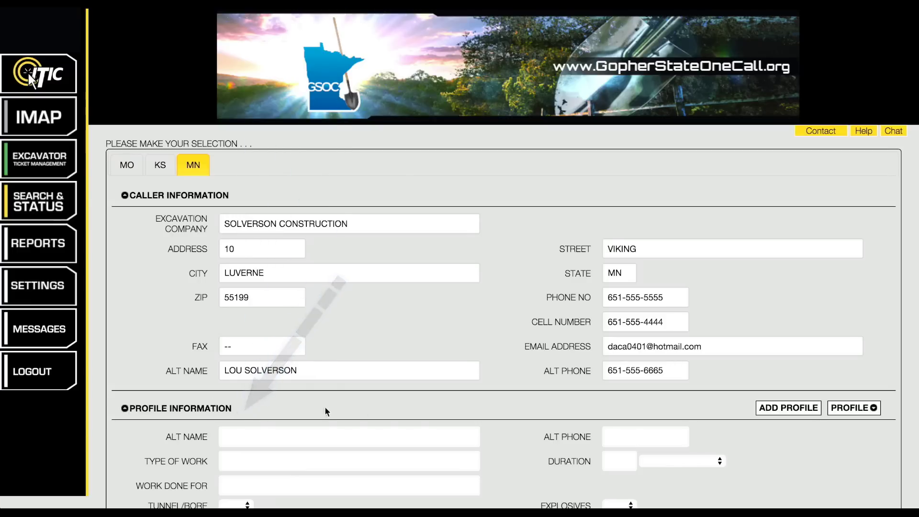
# Enter the alternate contact's name and phone, and Fence Installation as type of work.
pyautogui.scroll(-3, 548, 406)
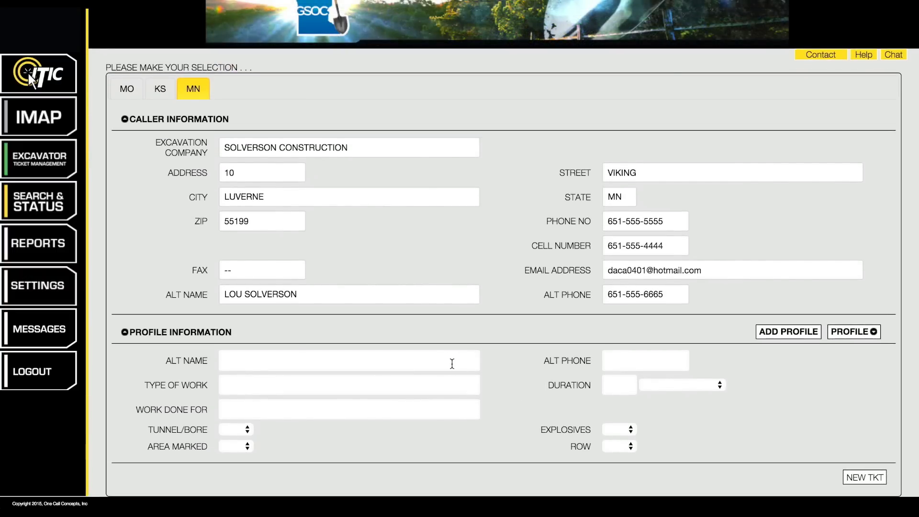
pyautogui.click(452, 364)
pyautogui.write('Molly Solverson')
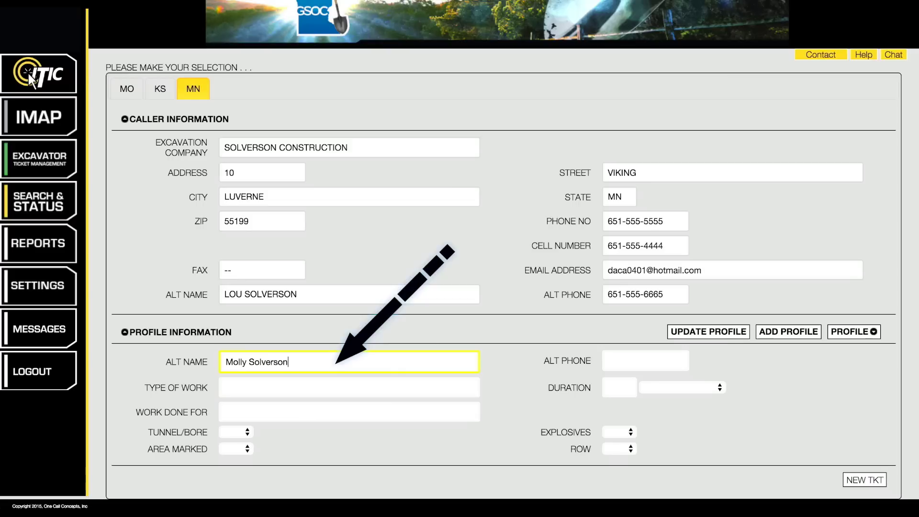
pyautogui.press('Tab')
pyautogui.write('651555')
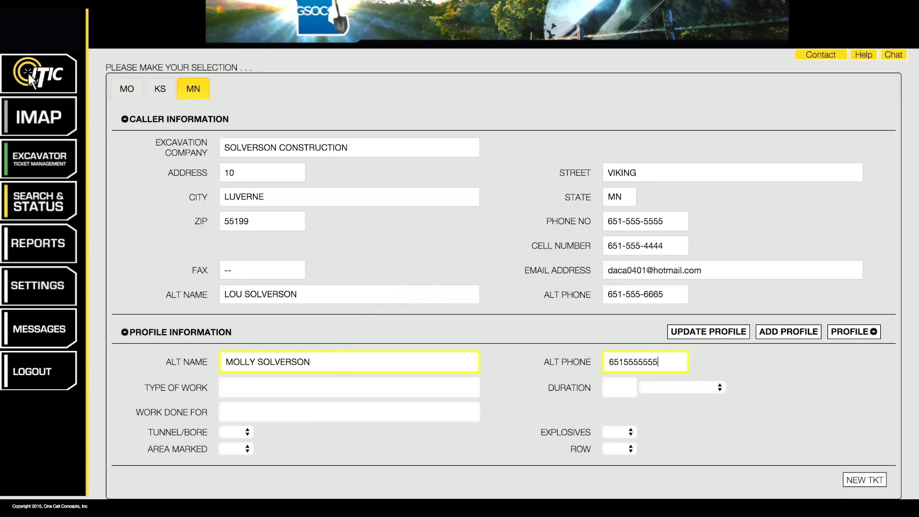
pyautogui.press('Tab')
pyautogui.write('Fen')
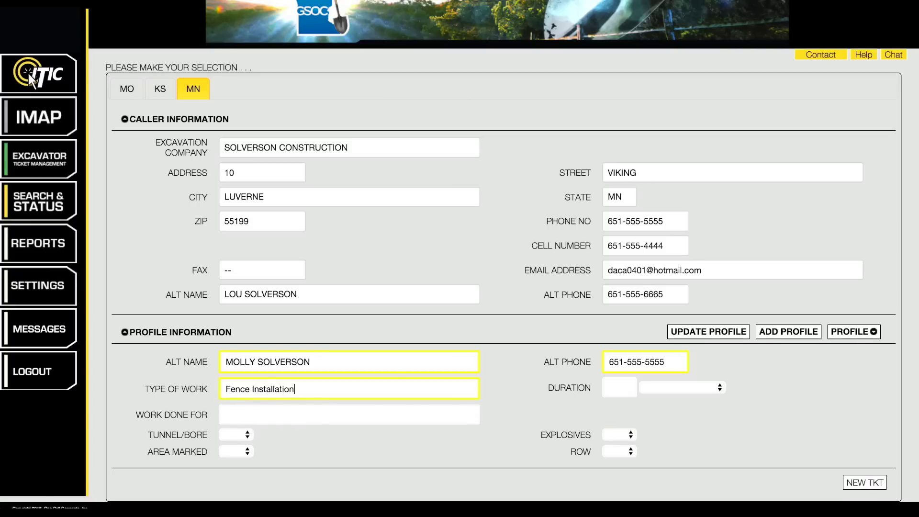
# Answer N for Tunnel/Bore, Area Marked, Explosives and ROW.
pyautogui.click(247, 435)
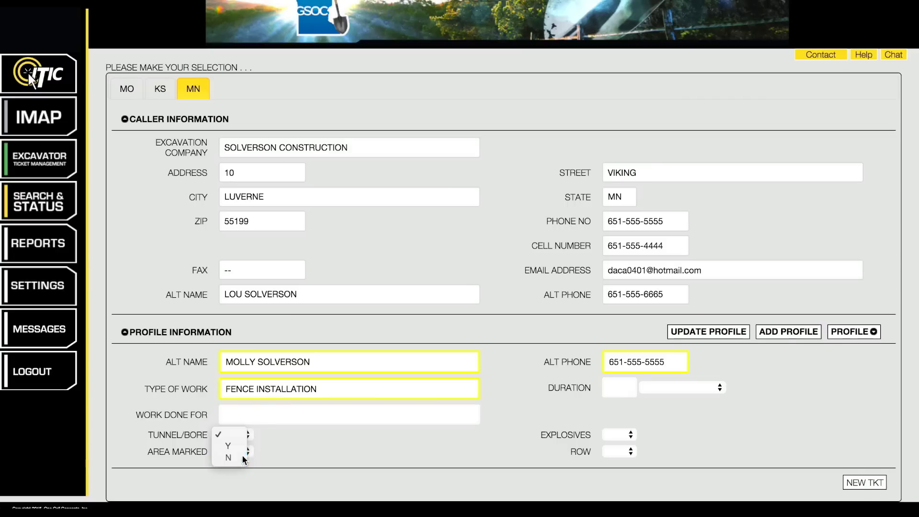
pyautogui.click(234, 447)
pyautogui.click(236, 453)
pyautogui.click(231, 465)
pyautogui.click(630, 434)
pyautogui.click(611, 455)
pyautogui.click(630, 451)
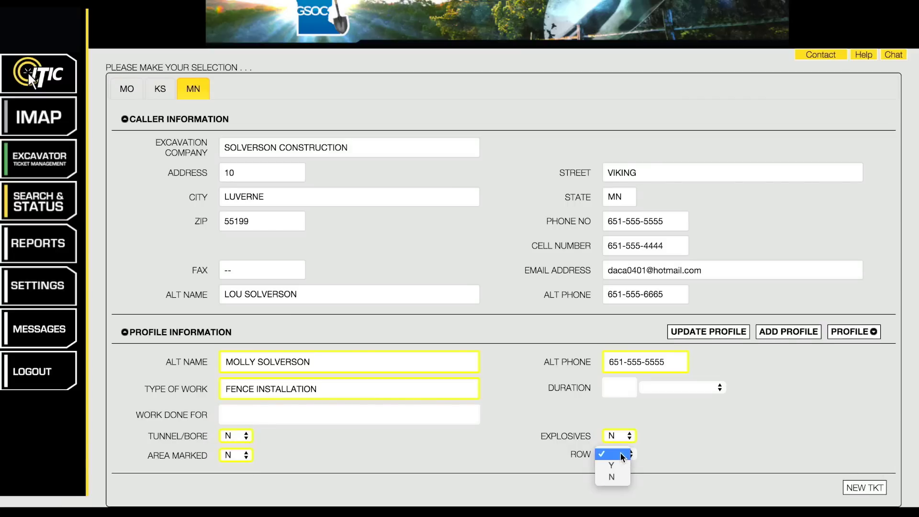
pyautogui.click(612, 475)
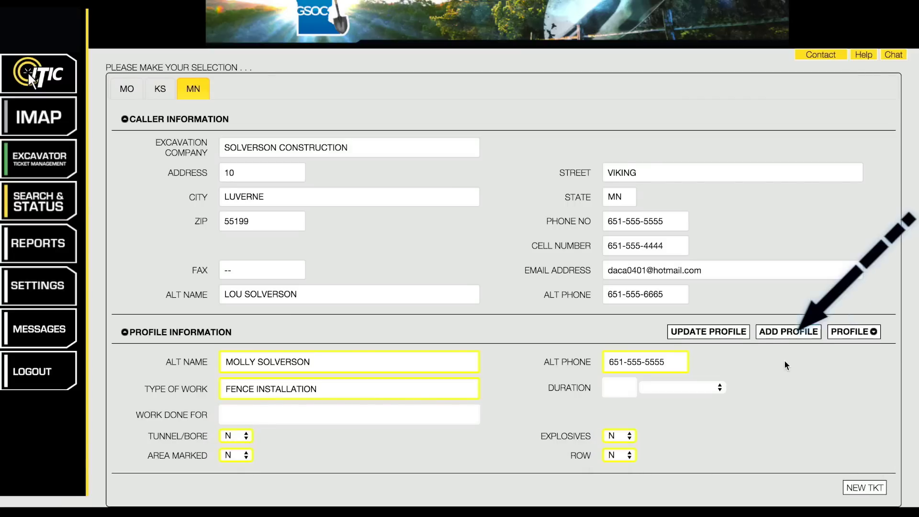
# Save the entries as the 'New Fence' profile and start a new ticket.
pyautogui.click(783, 335)
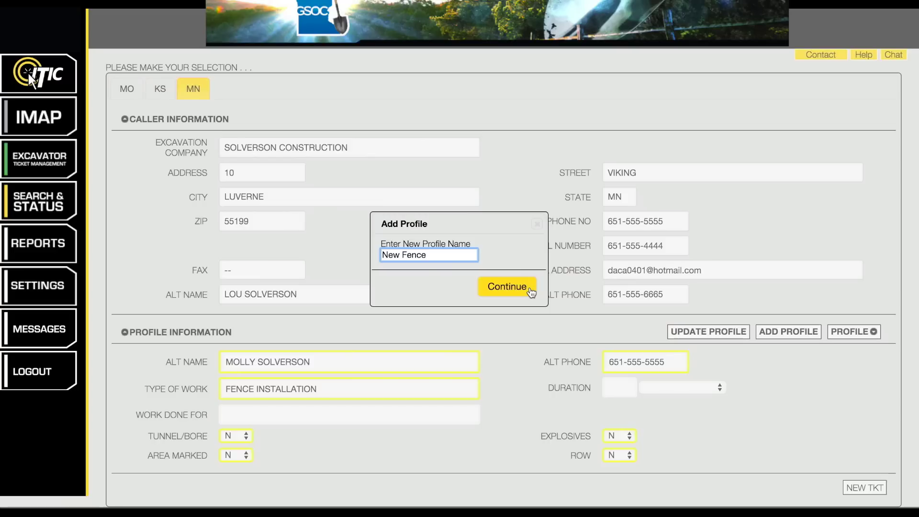
pyautogui.click(529, 289)
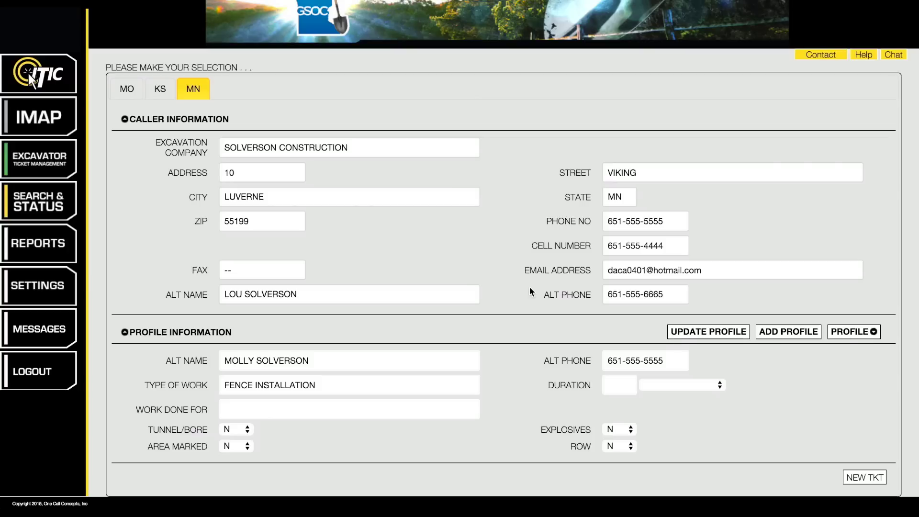
pyautogui.click(849, 477)
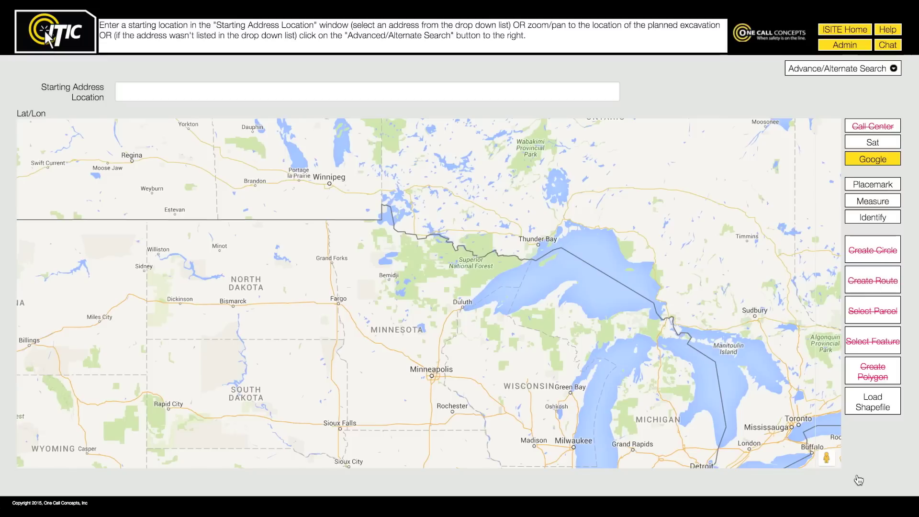
# Search the starting address 'humboldt high school' and centre the map on the school grounds.
pyautogui.click(392, 91)
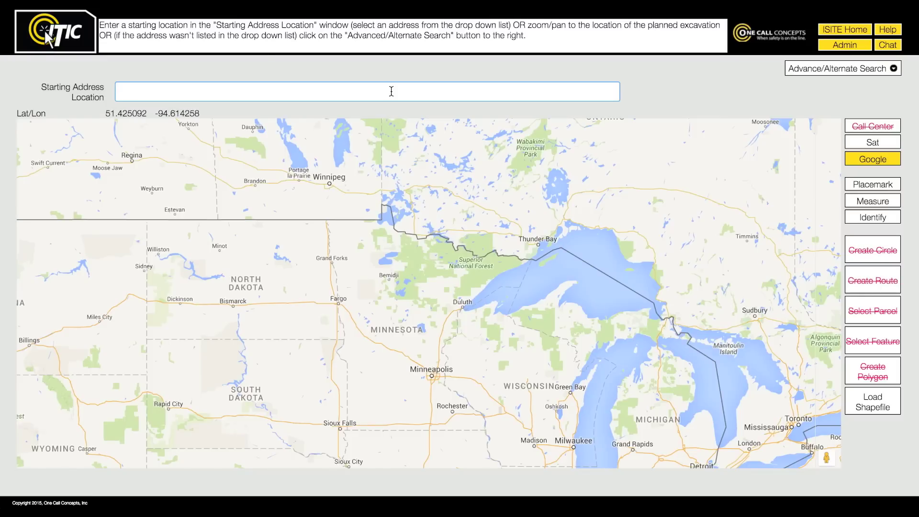
pyautogui.write('humboldt high school')
pyautogui.press('Down')
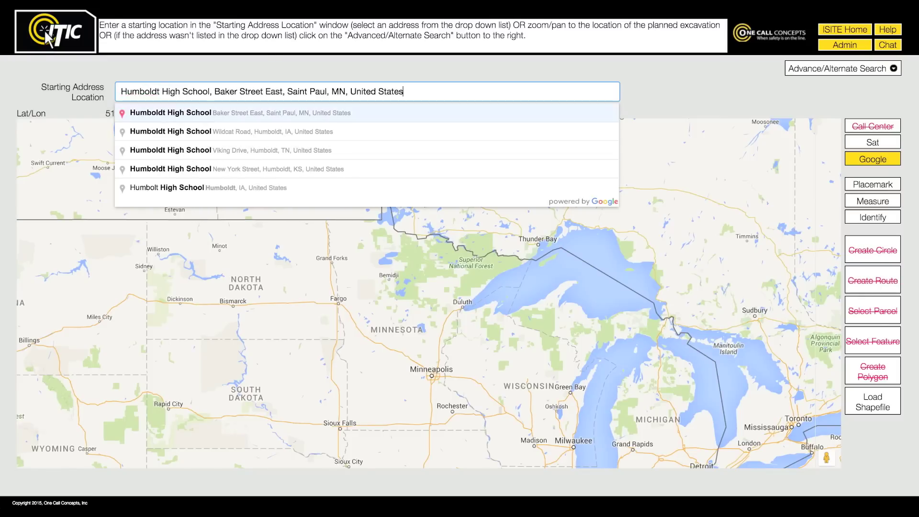
pyautogui.press('Return')
pyautogui.moveTo(394, 134); pyautogui.dragTo(390, 124)
# Select the lower-left piece of the school parcel and create Ticket A from it.
pyautogui.click(873, 311)
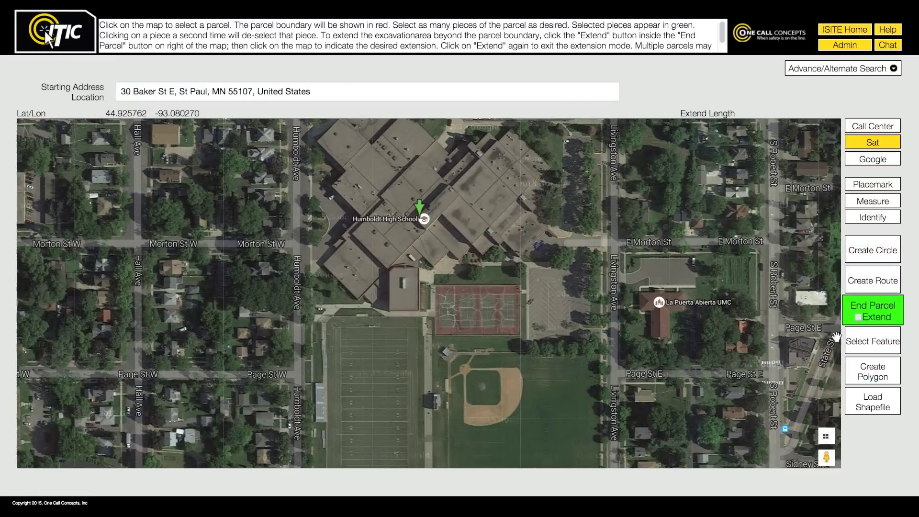
pyautogui.click(412, 386)
pyautogui.moveTo(517, 400); pyautogui.dragTo(518, 316)
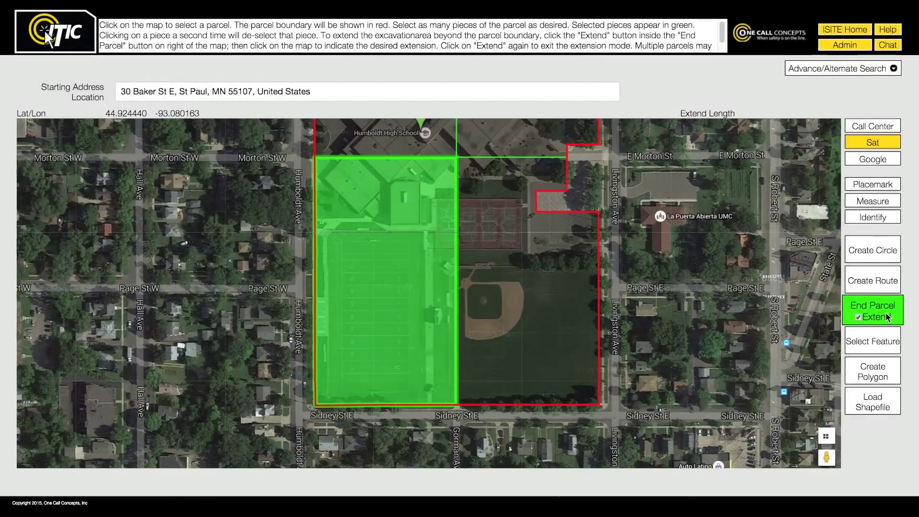
pyautogui.click(873, 312)
pyautogui.click(899, 486)
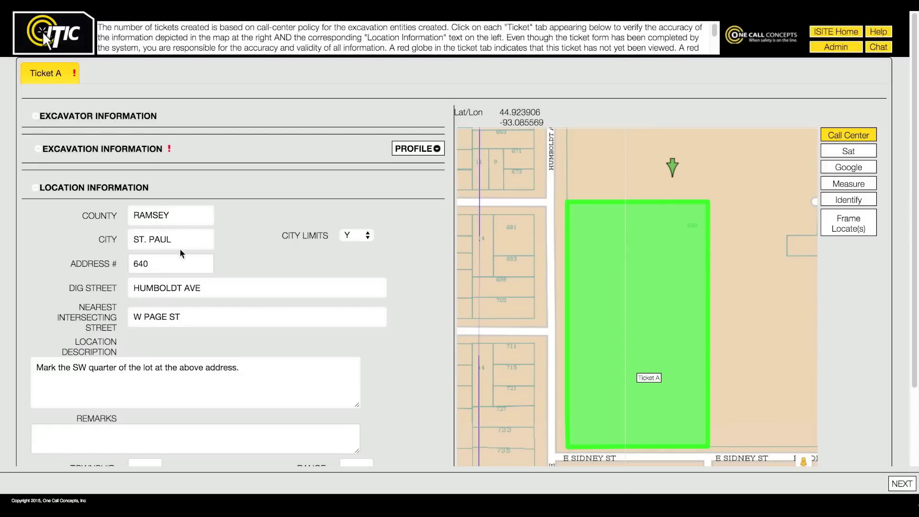
# Apply the NEW FENCE profile in Ticket A's Excavation Information section.
pyautogui.click(119, 187)
pyautogui.click(127, 151)
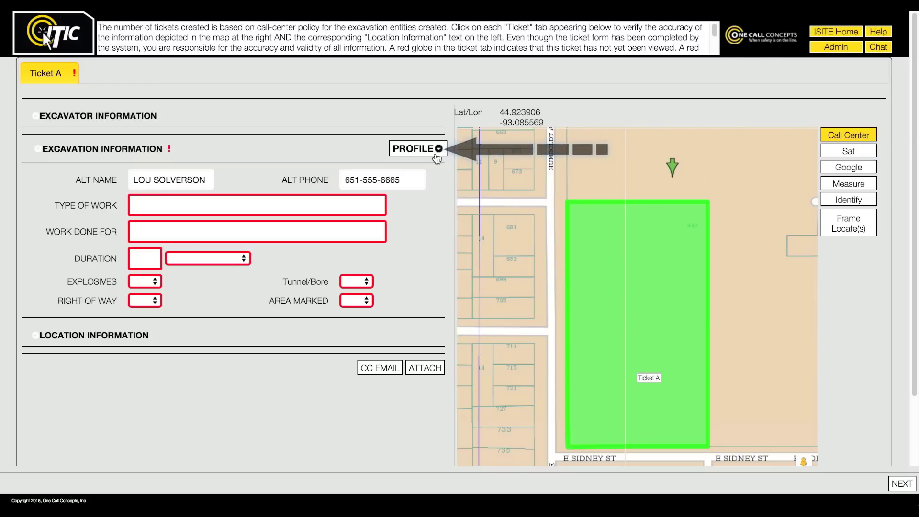
pyautogui.click(438, 154)
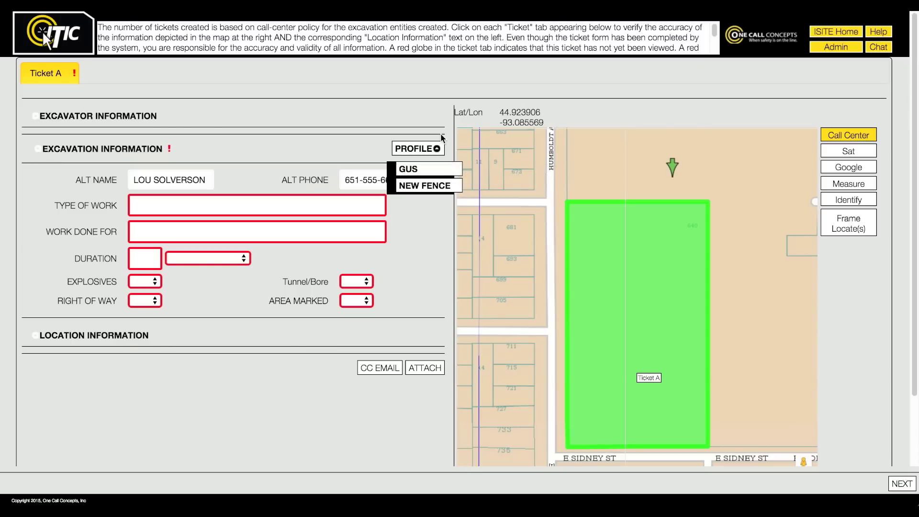
pyautogui.click(420, 187)
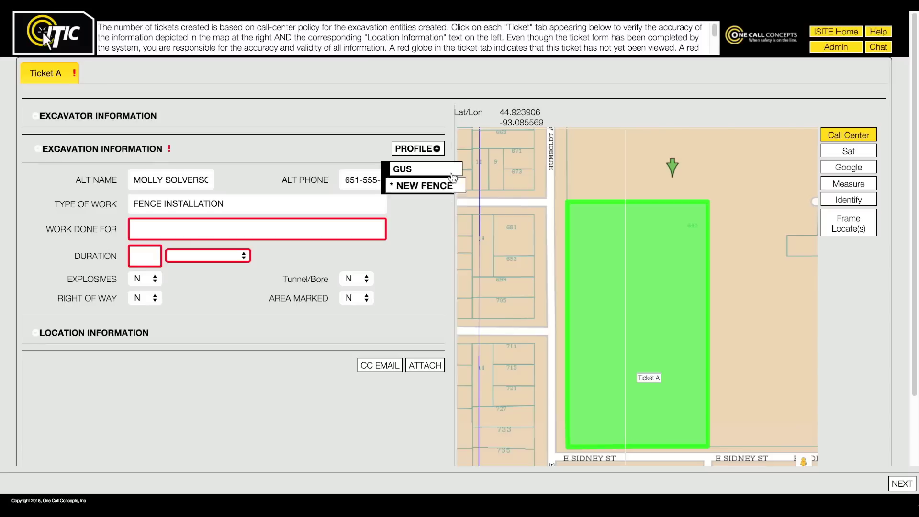
pyautogui.click(434, 150)
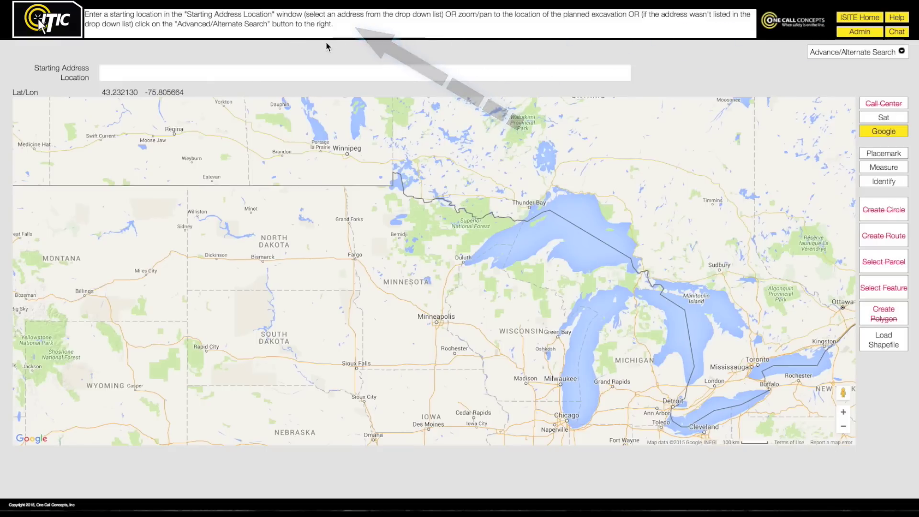
# Search 'guthrie thea' and go to the Guthrie Theater on the map.
pyautogui.click(331, 68)
pyautogui.write('guthrie thea')
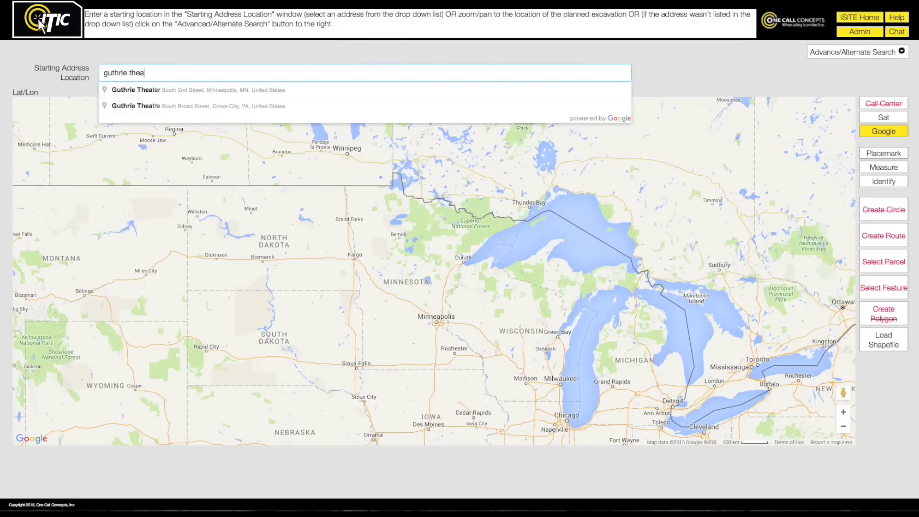
pyautogui.press('Down')
pyautogui.press('Return')
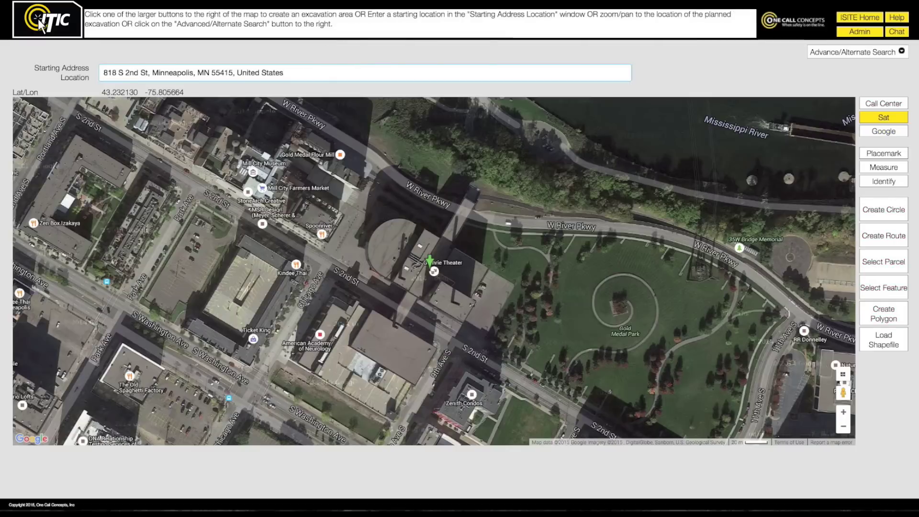
# Map a 20-foot route along S 2nd St, generate Ticket A, and open Live Help.
pyautogui.click(885, 289)
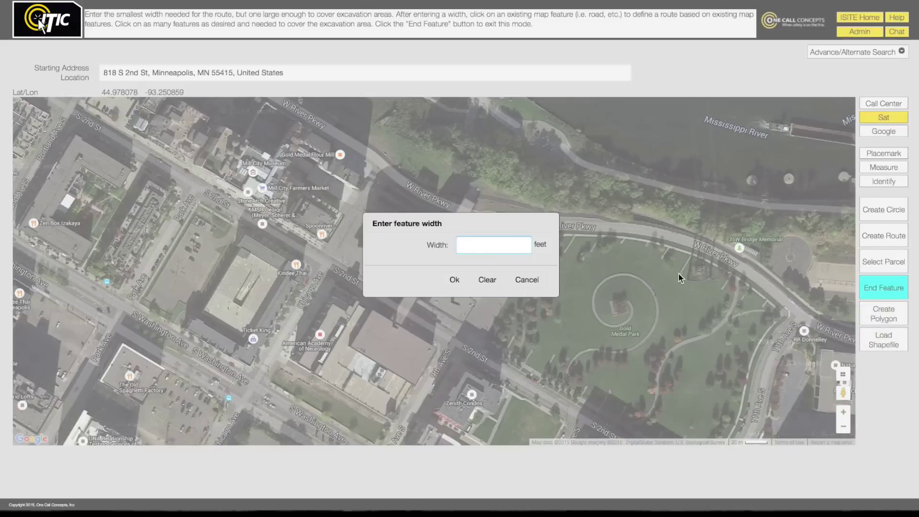
pyautogui.write('20')
pyautogui.click(454, 280)
pyautogui.click(475, 357)
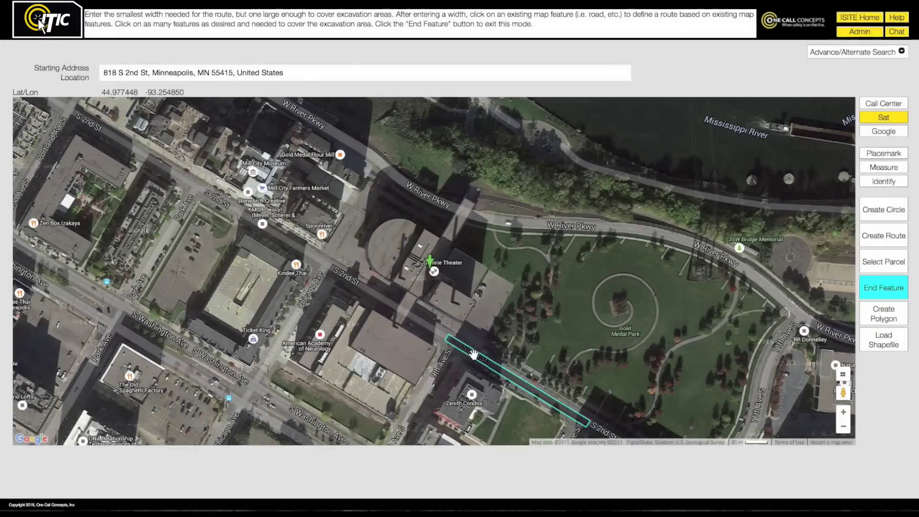
pyautogui.click(886, 288)
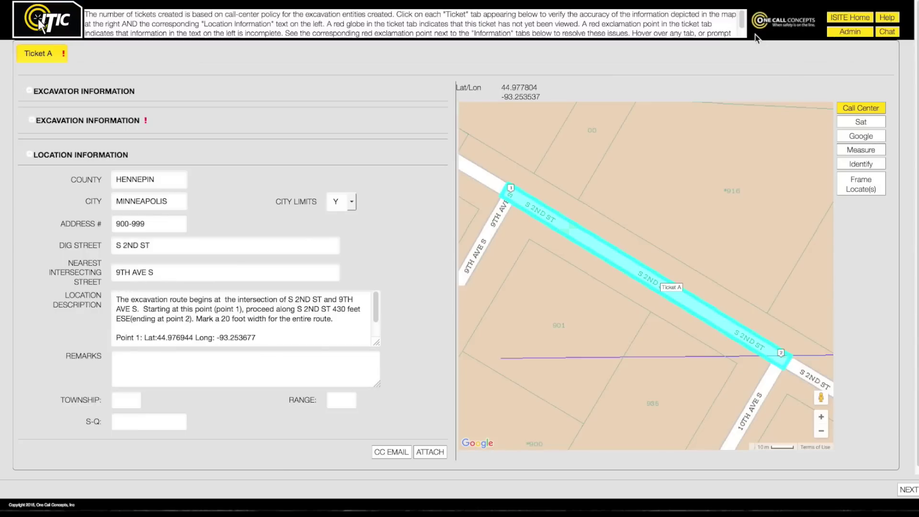
pyautogui.moveTo(742, 22)
pyautogui.mouseDown()
pyautogui.moveTo(743, 29)
pyautogui.moveTo(741, 8)
pyautogui.mouseUp()
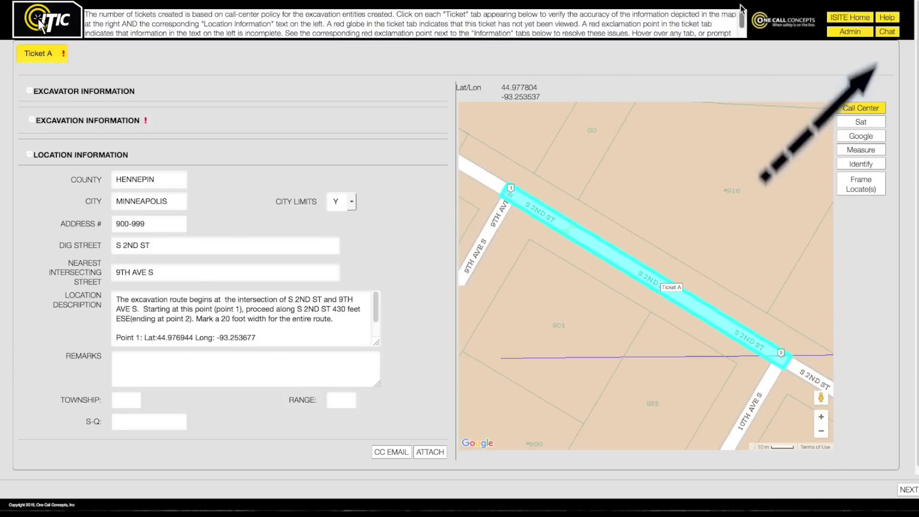
pyautogui.click(883, 33)
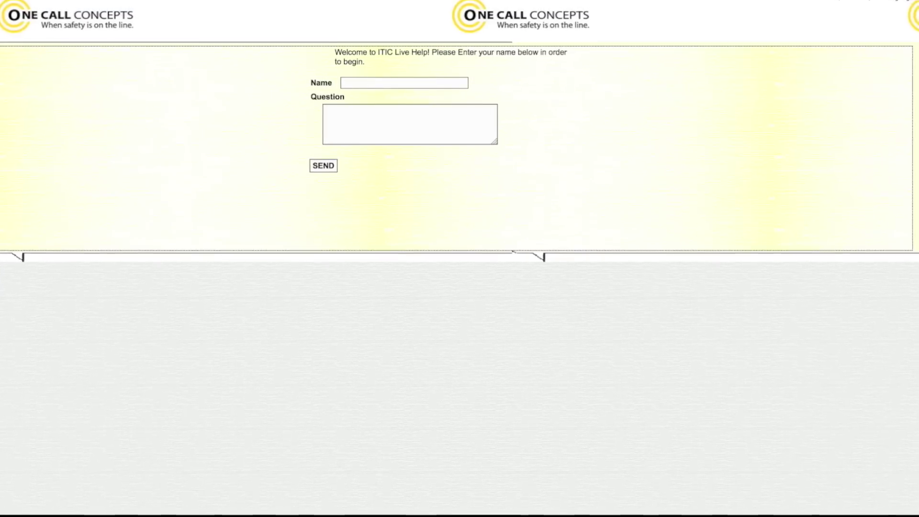
# Send a Live Help request with the requester's name: 'I need to set up my employee with a login. Can you help me?'.
pyautogui.click(420, 84)
pyautogui.write('Lou Solver')
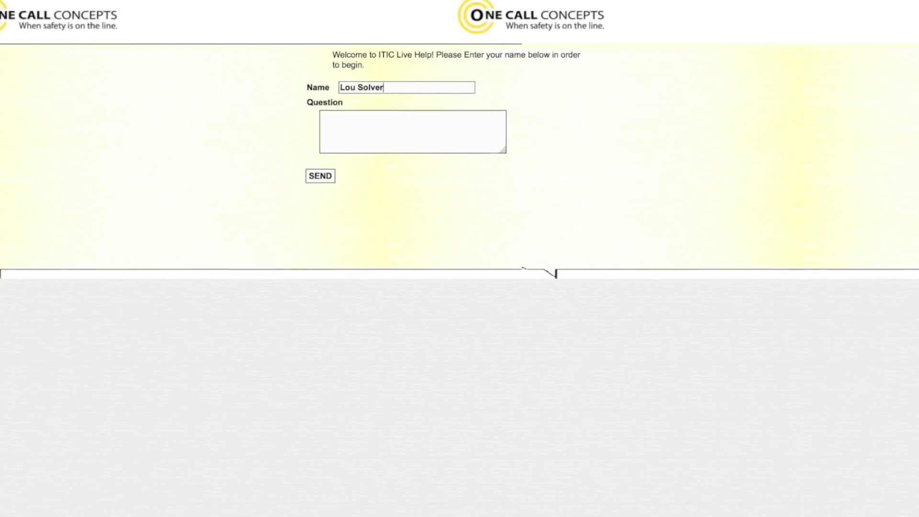
pyautogui.write('son')
pyautogui.click(336, 120)
pyautogui.write('I need to s')
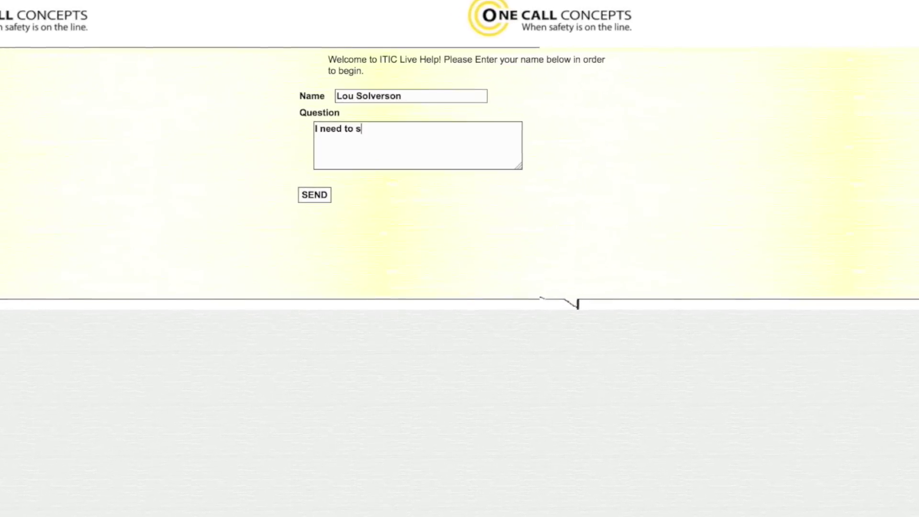
pyautogui.write('et up my emplo')
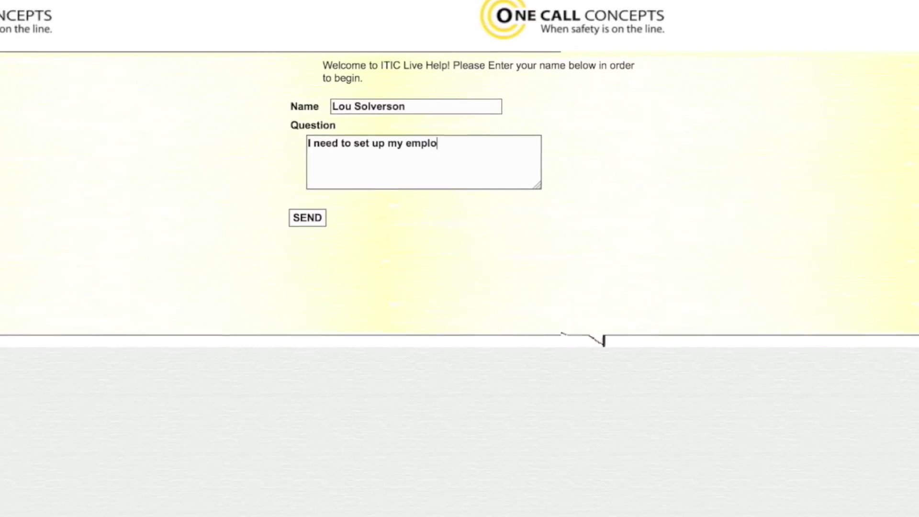
pyautogui.write('yee with a log')
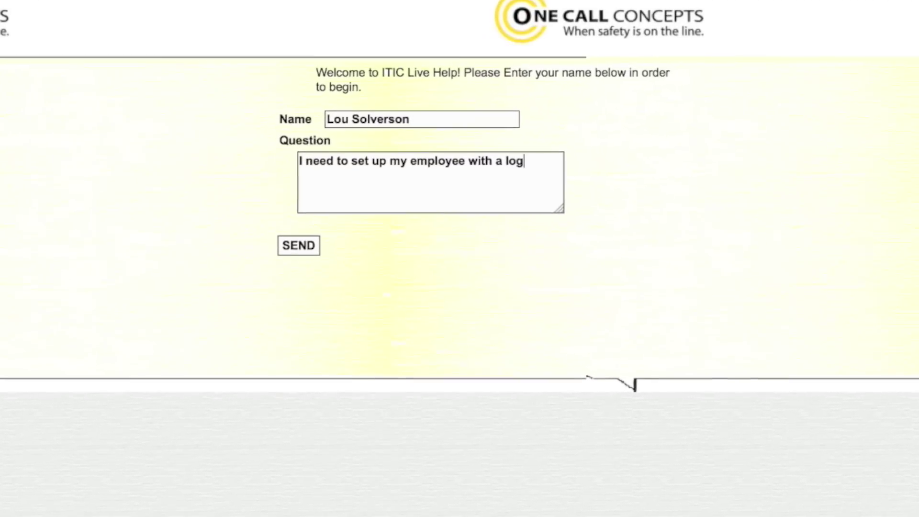
pyautogui.write('in.')
pyautogui.press('Return')
pyautogui.write('Can you help me?')
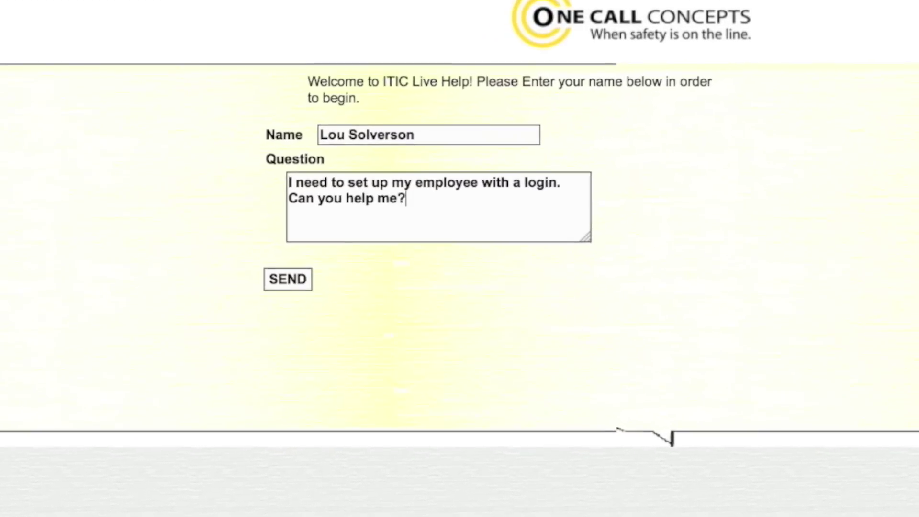
pyautogui.click(301, 280)
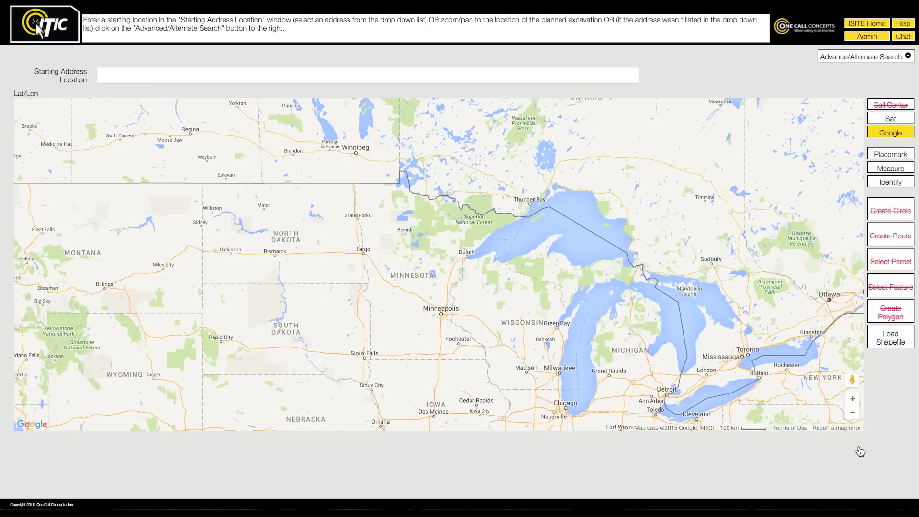
# Type 'augsburg' into the Starting Address Location search.
pyautogui.click(582, 81)
pyautogui.write('aug')
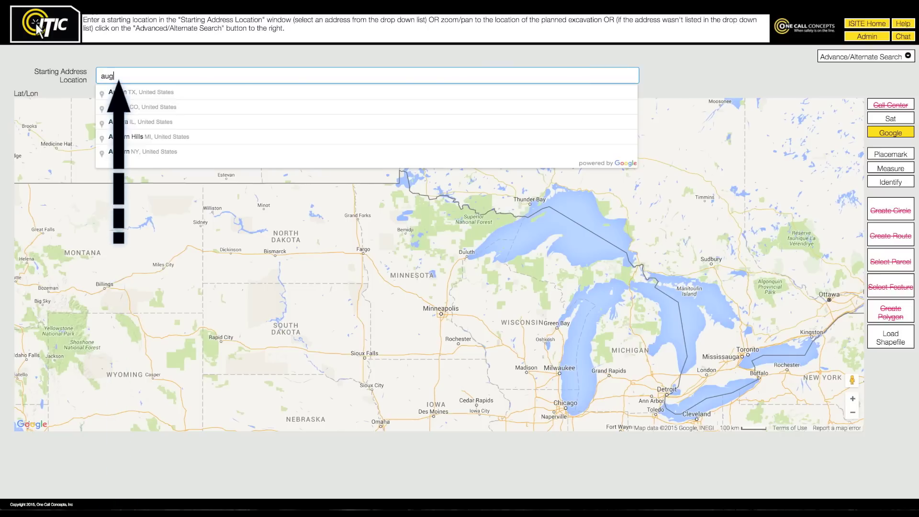
pyautogui.write('sburg')
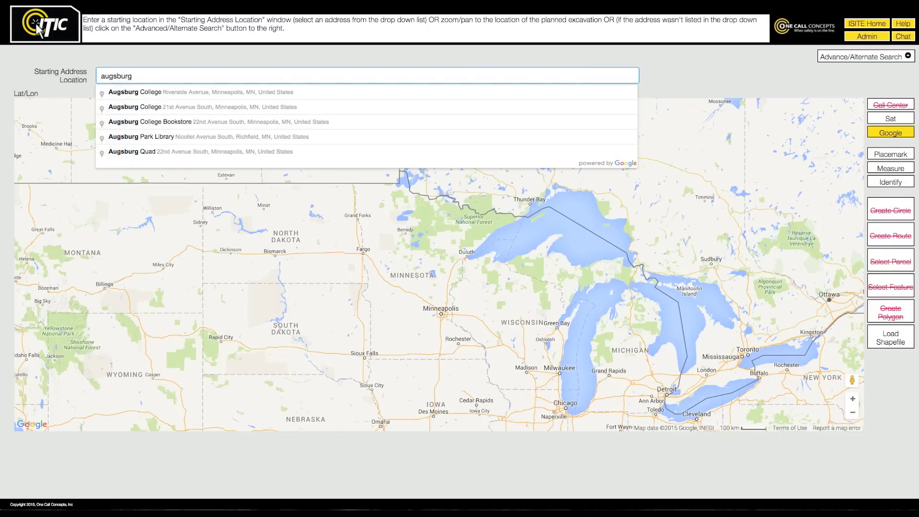
# Choose Augsburg College at 2211 Riverside Ave, shift the map north, and begin a circle area.
pyautogui.press('Down')
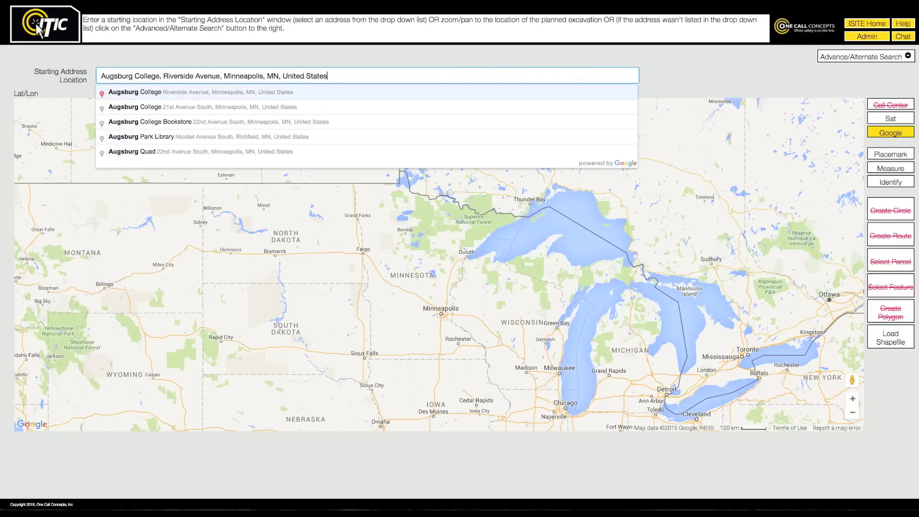
pyautogui.press('Return')
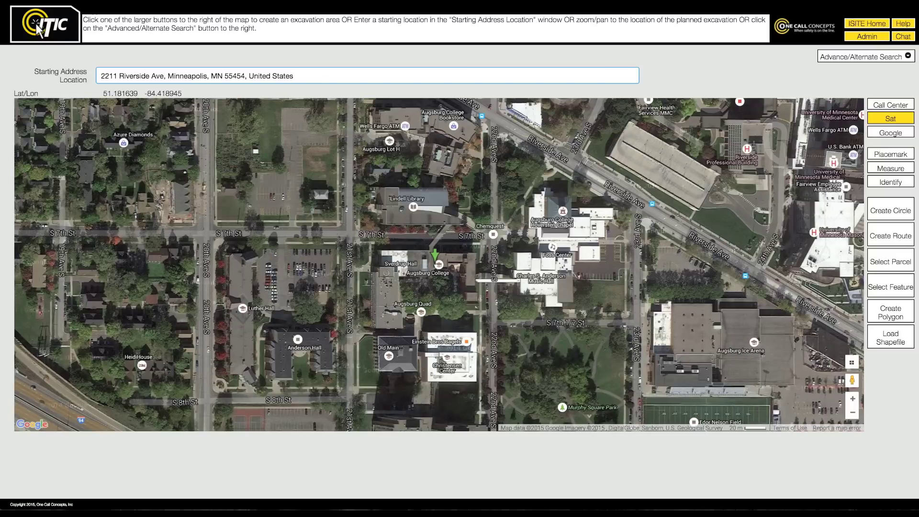
pyautogui.moveTo(495, 202); pyautogui.dragTo(499, 300)
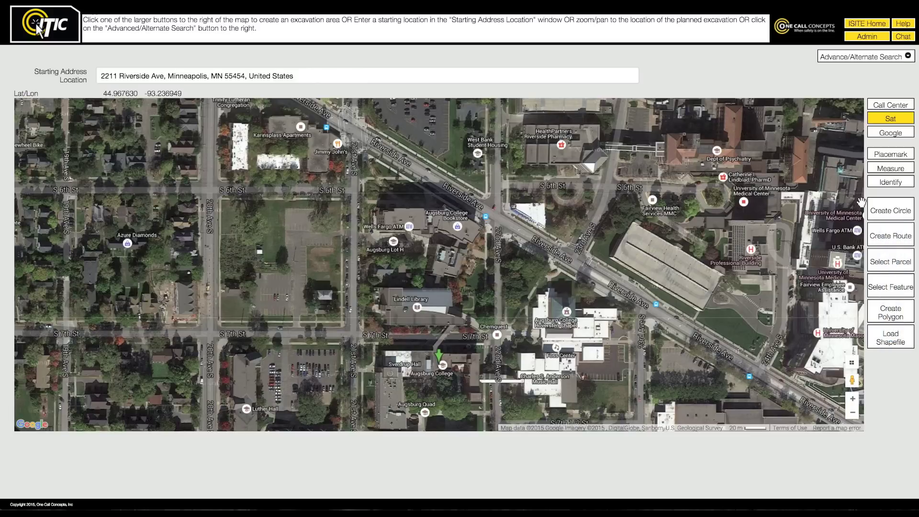
pyautogui.click(872, 210)
# Place 35-foot circles at S 6th St with 21st Ave S and 20th Ave S.
pyautogui.write('35')
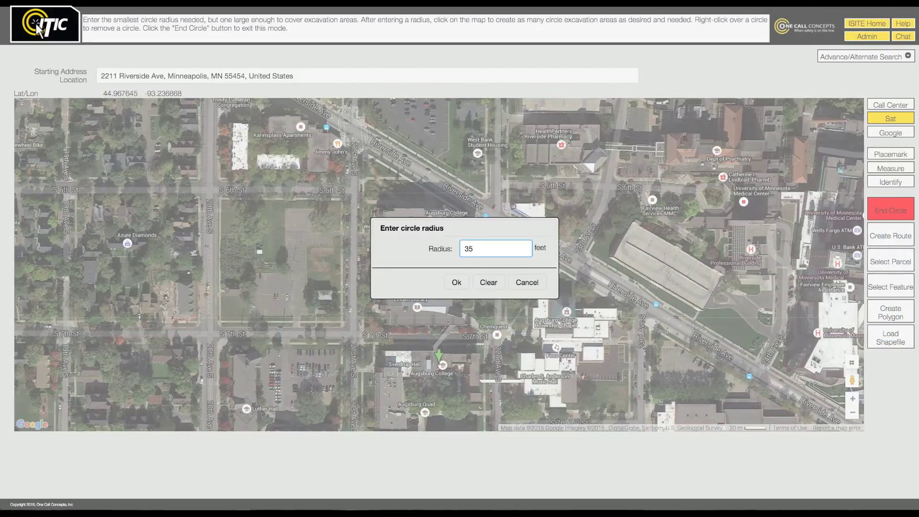
pyautogui.click(456, 282)
pyautogui.click(353, 190)
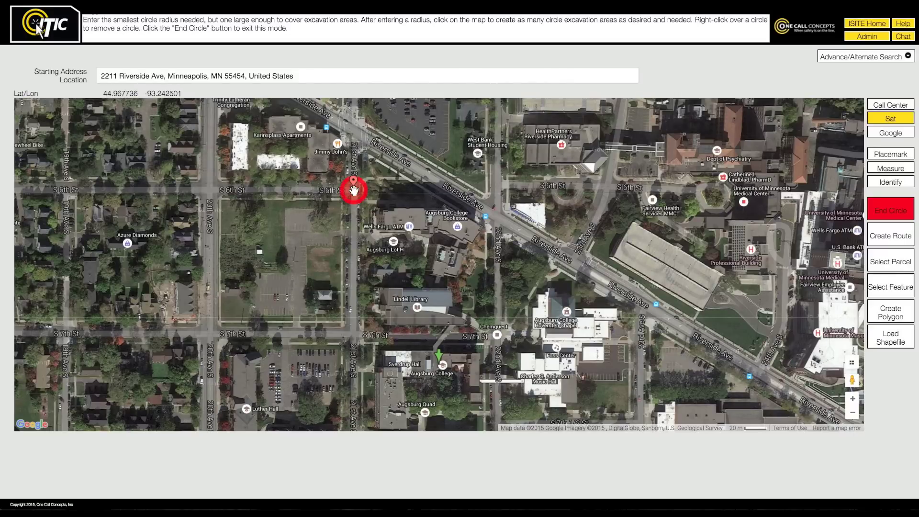
pyautogui.click(209, 189)
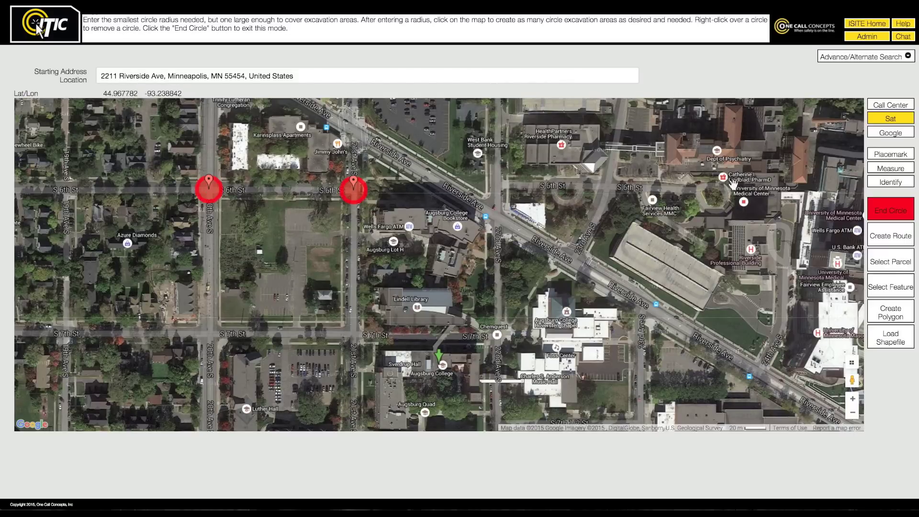
pyautogui.click(895, 207)
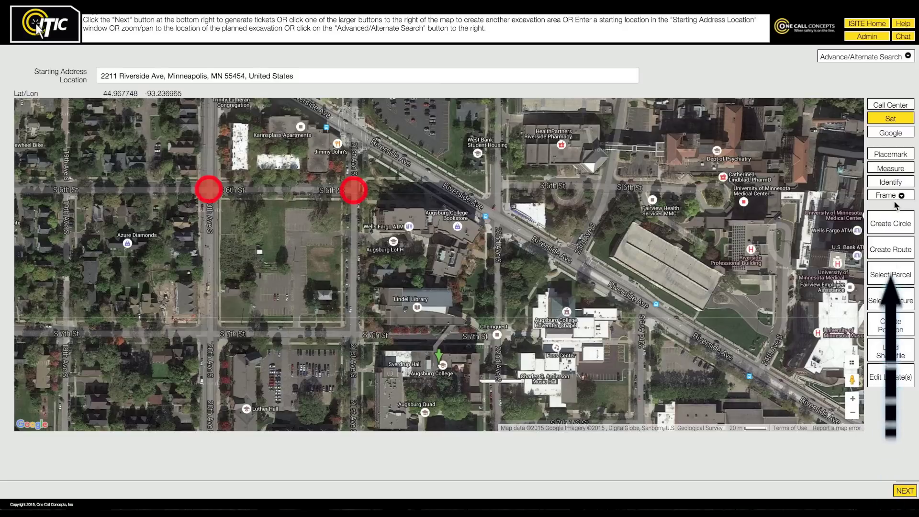
# Draw a 10-foot route from 21st Ave S at S 7th St to S 6th St and 20th Ave S.
pyautogui.click(900, 249)
pyautogui.write('10')
pyautogui.click(454, 282)
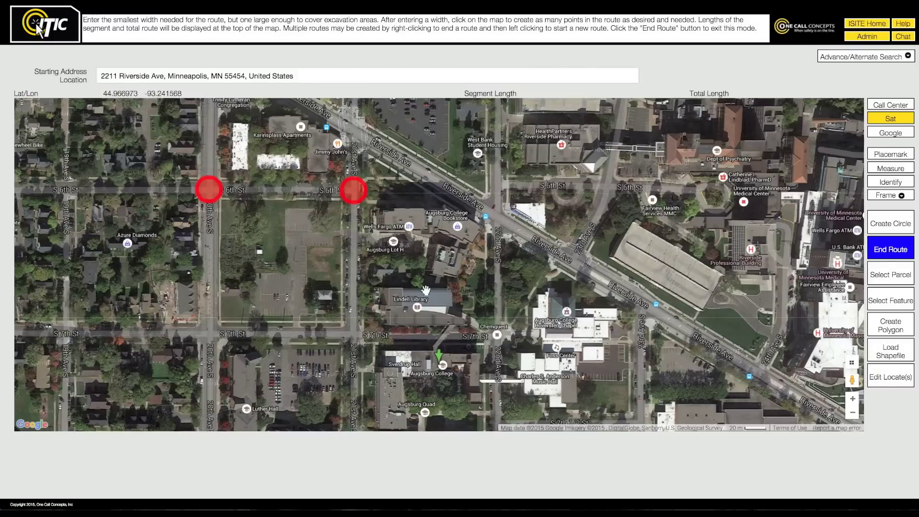
pyautogui.click(341, 321)
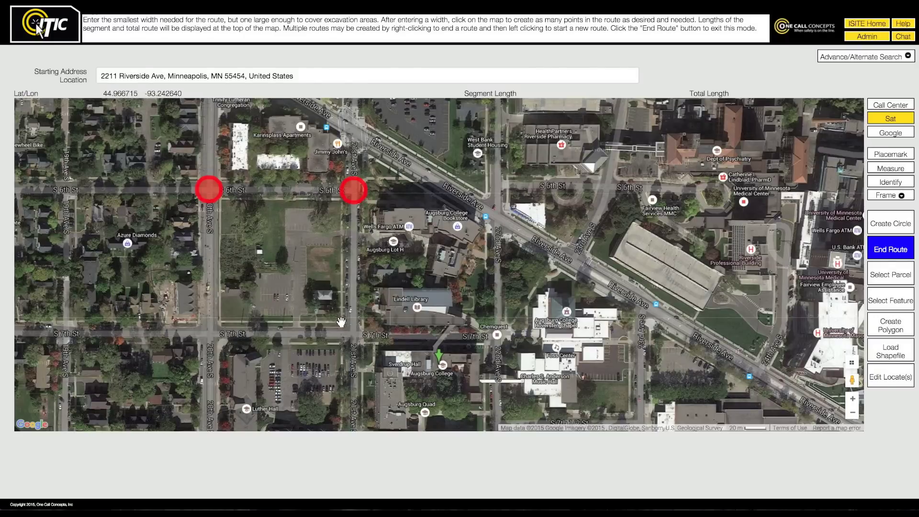
pyautogui.click(341, 198)
pyautogui.click(221, 198)
pyautogui.rightClick(221, 198)
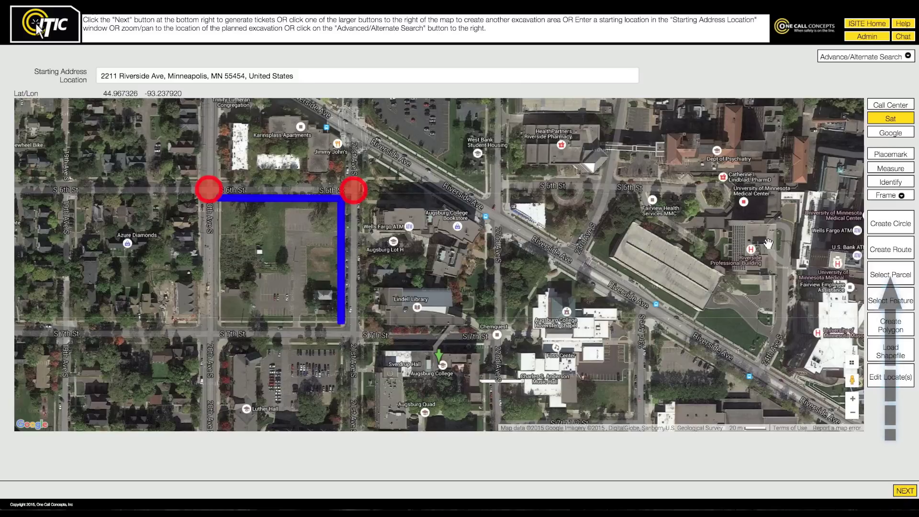
pyautogui.click(870, 274)
# Select the parcel pieces by the Wells Fargo ATM and Riverside Ave, extending beyond the boundary.
pyautogui.click(392, 203)
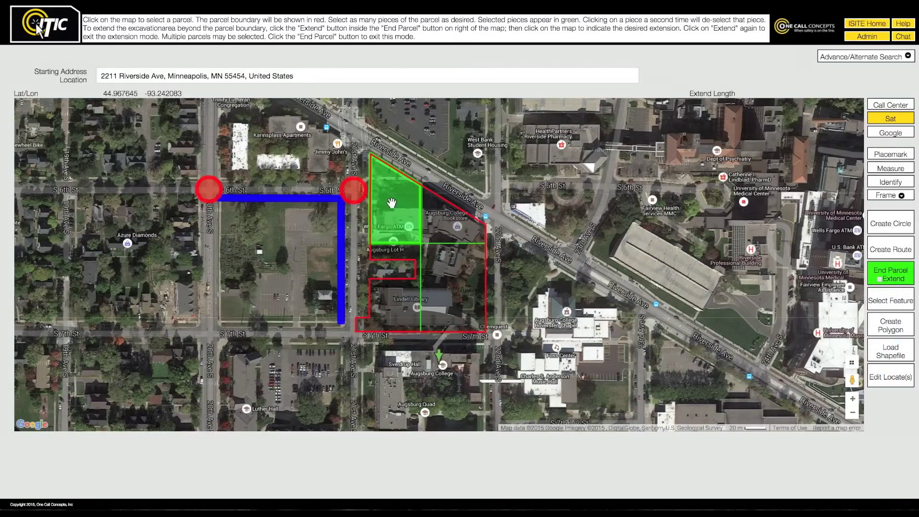
pyautogui.click(436, 221)
pyautogui.click(910, 277)
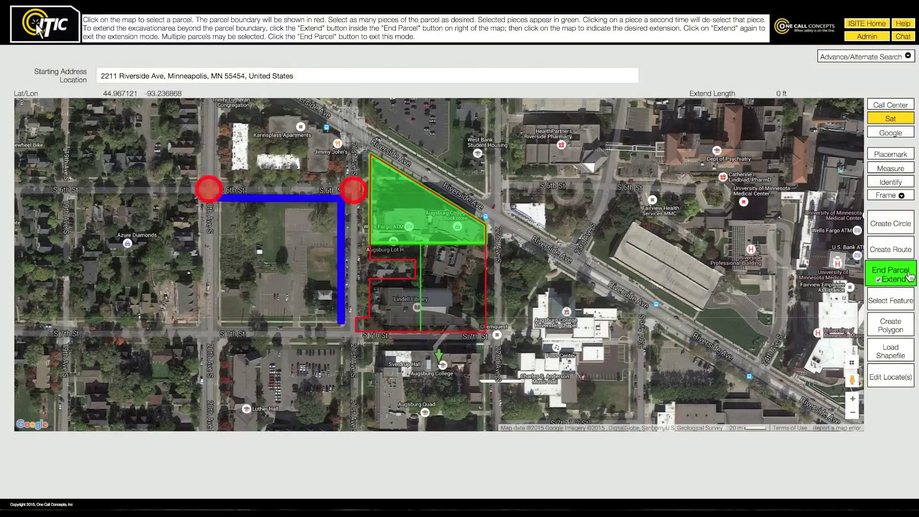
pyautogui.click(909, 273)
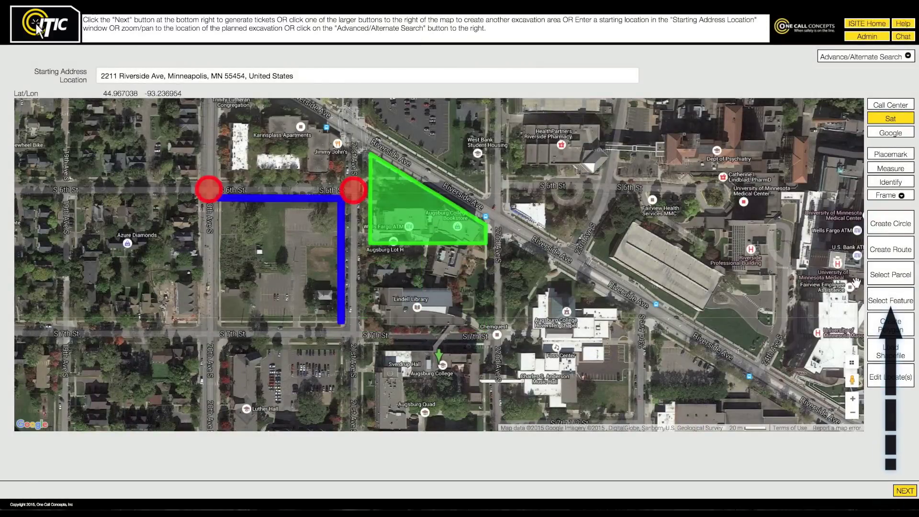
# Map a 25-foot feature strip along the 22nd Ave S and Riverside Ave road segments.
pyautogui.click(882, 302)
pyautogui.write('20')
pyautogui.click(458, 396)
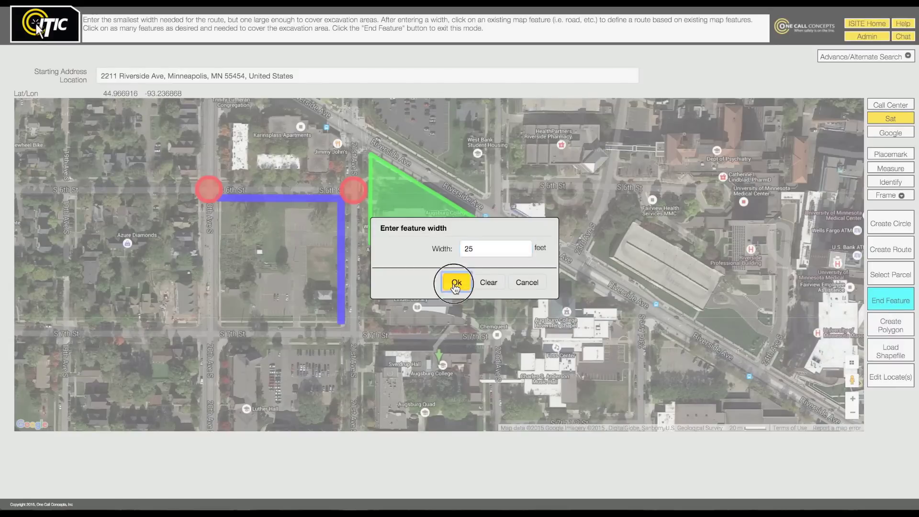
pyautogui.click(497, 268)
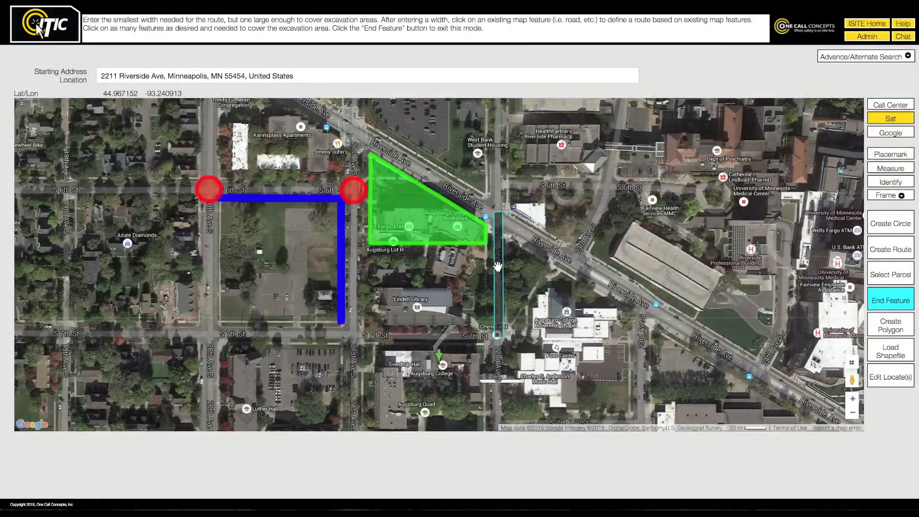
pyautogui.click(532, 236)
pyautogui.click(881, 300)
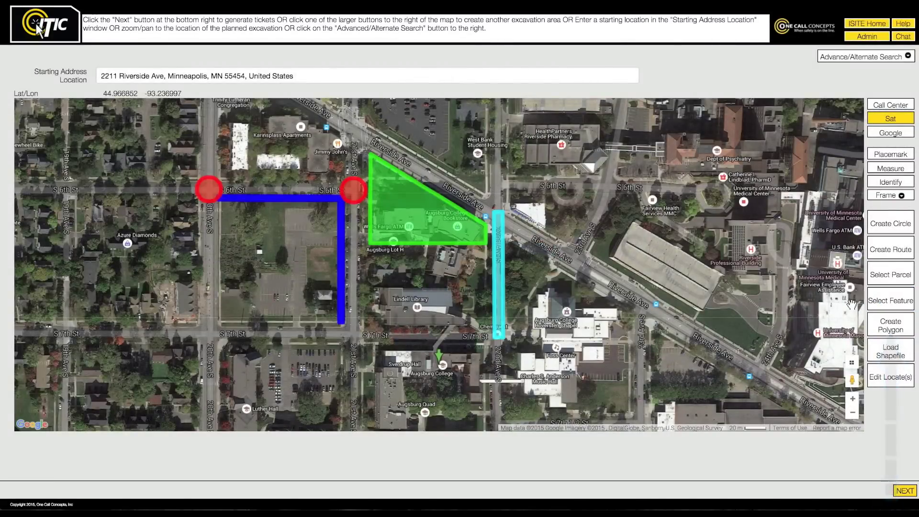
# Draw a yellow excavation polygon around the parking lot north of Riverside Ave.
pyautogui.click(872, 336)
pyautogui.moveTo(465, 117); pyautogui.dragTo(470, 193)
pyautogui.click(455, 174)
pyautogui.click(456, 226)
pyautogui.click(440, 235)
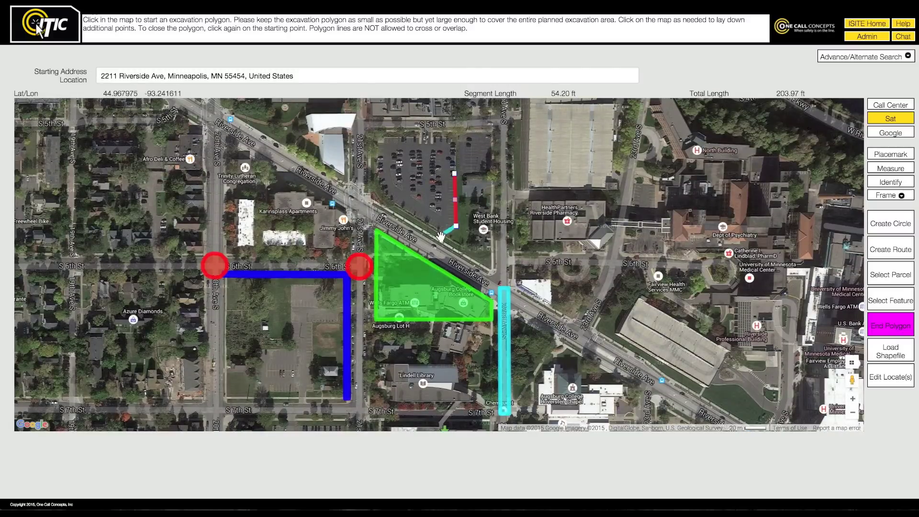
pyautogui.click(490, 268)
pyautogui.click(490, 174)
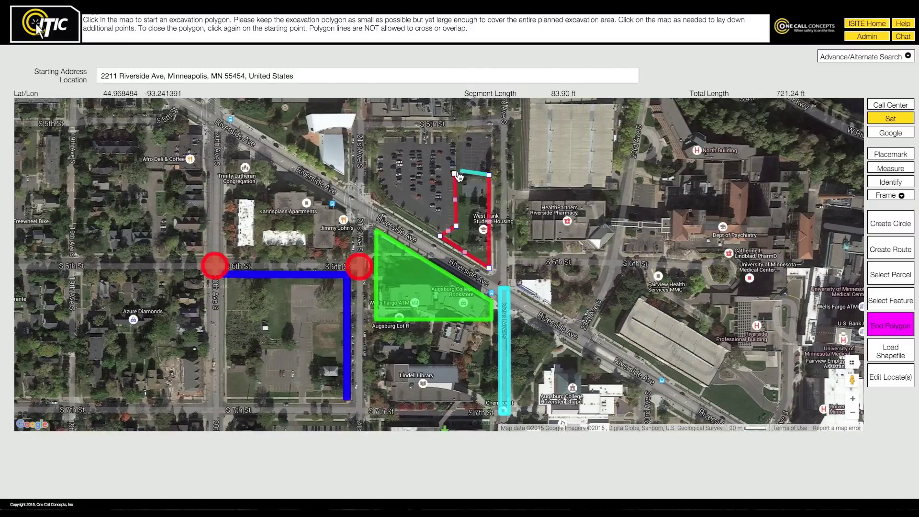
pyautogui.click(455, 172)
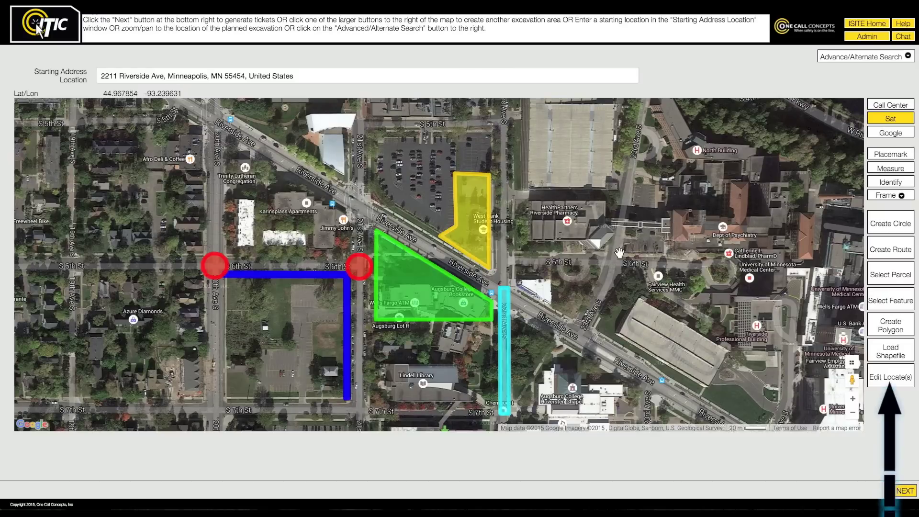
# Begin editing the blue route and clear its 10-foot width.
pyautogui.click(889, 383)
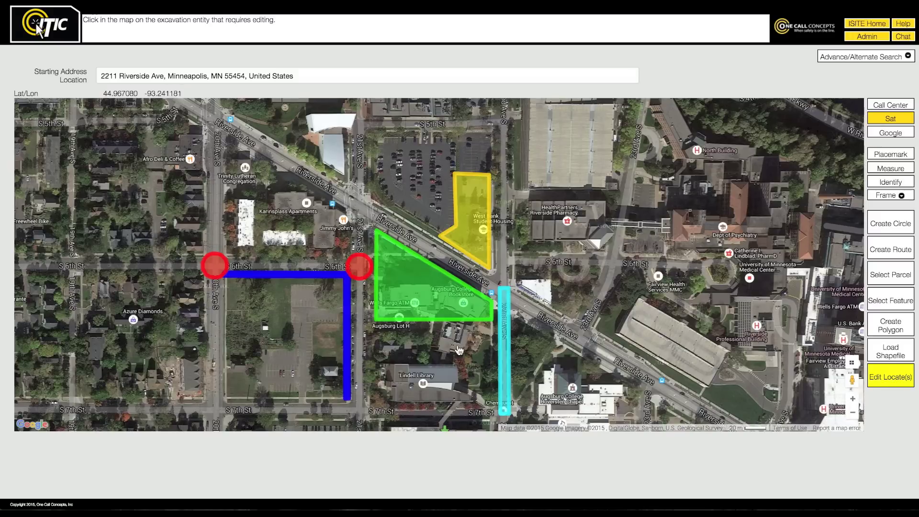
pyautogui.click(347, 317)
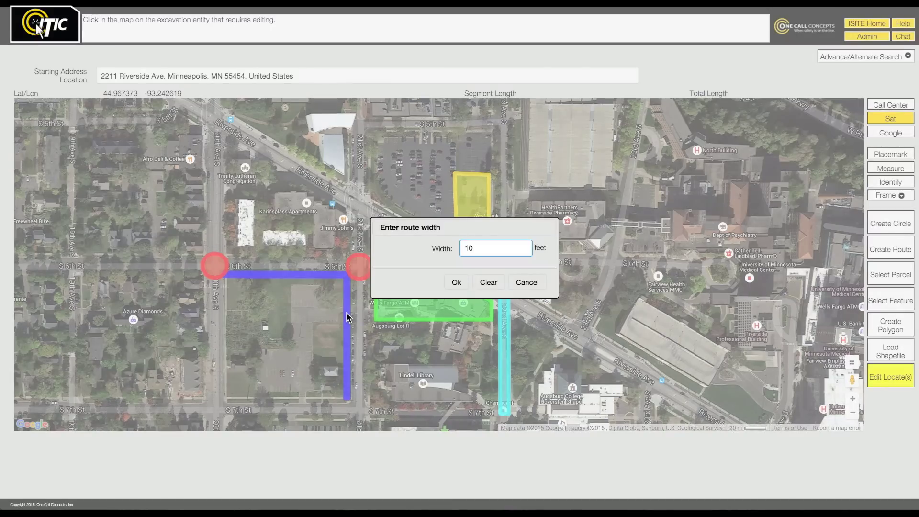
pyautogui.press('BackSpace')
pyautogui.press('BackSpace')
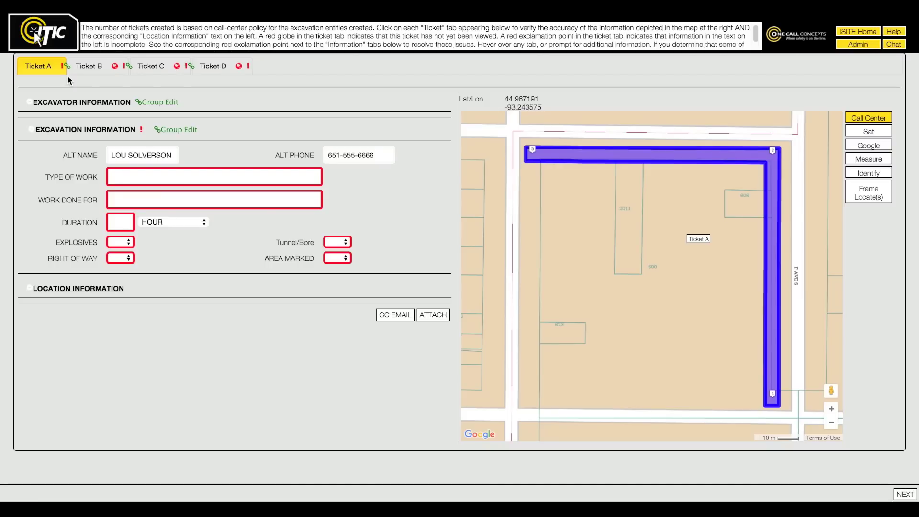
# Switch the ticket sections to individual per-ticket editing.
pyautogui.click(165, 129)
# Review each ticket's excavation details, set Ticket D's duration unit to DAY, and continue to disposition.
pyautogui.click(171, 127)
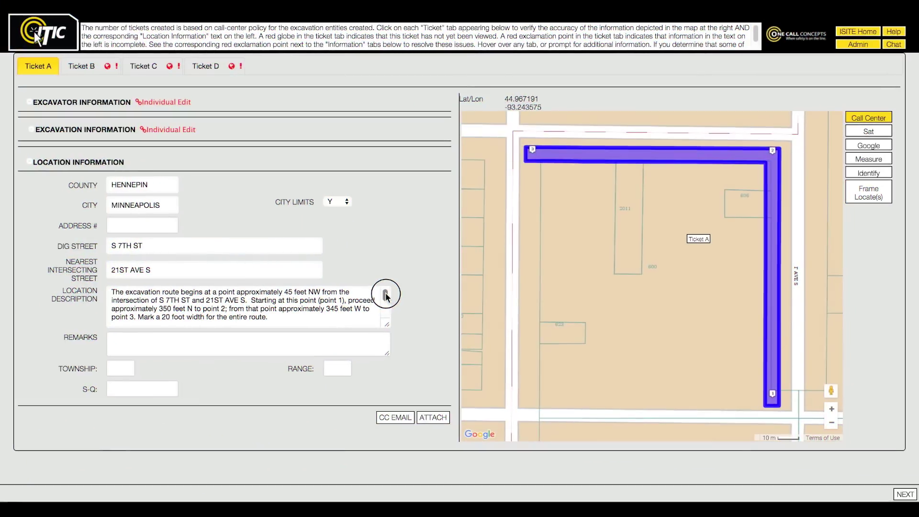
pyautogui.click(386, 294)
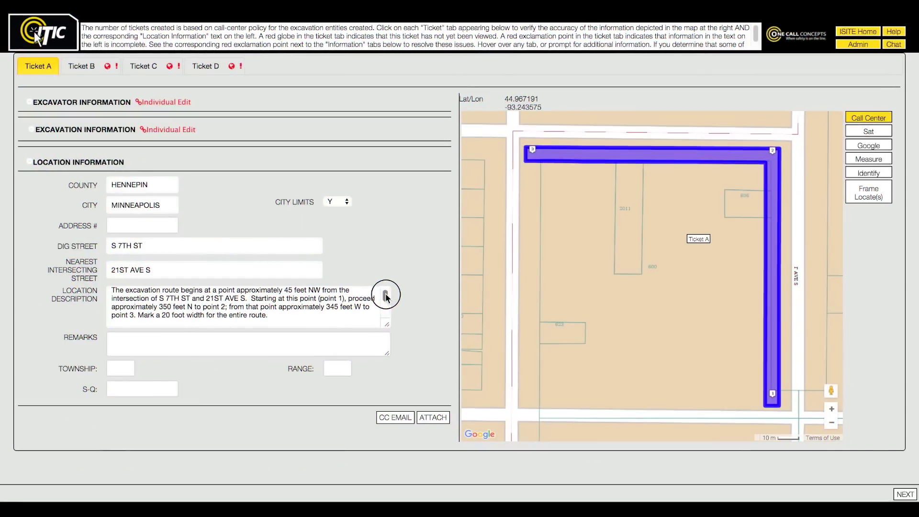
pyautogui.moveTo(386, 295)
pyautogui.mouseDown()
pyautogui.moveTo(386, 311)
pyautogui.moveTo(387, 289)
pyautogui.mouseUp()
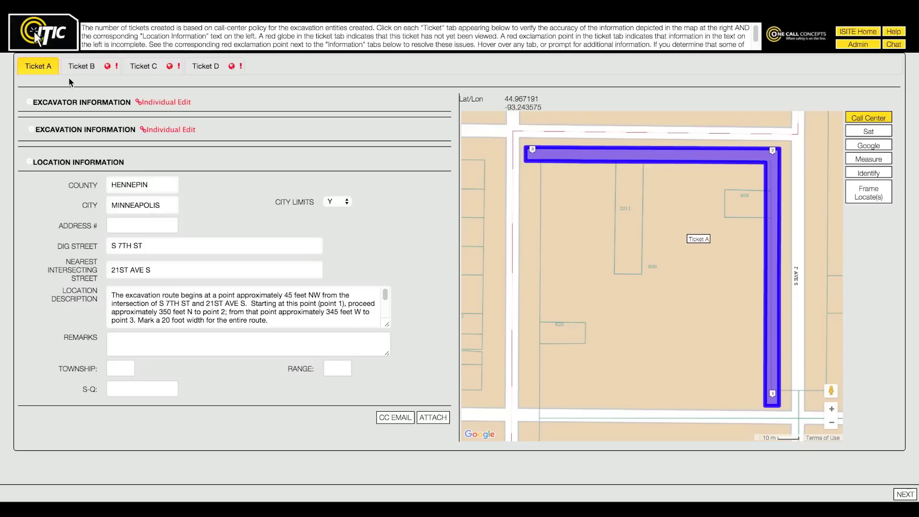
pyautogui.click(83, 70)
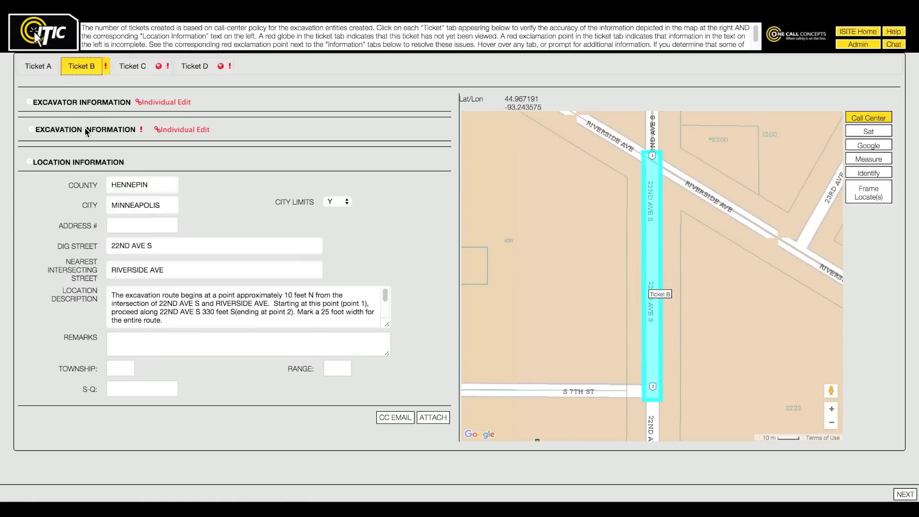
pyautogui.click(85, 129)
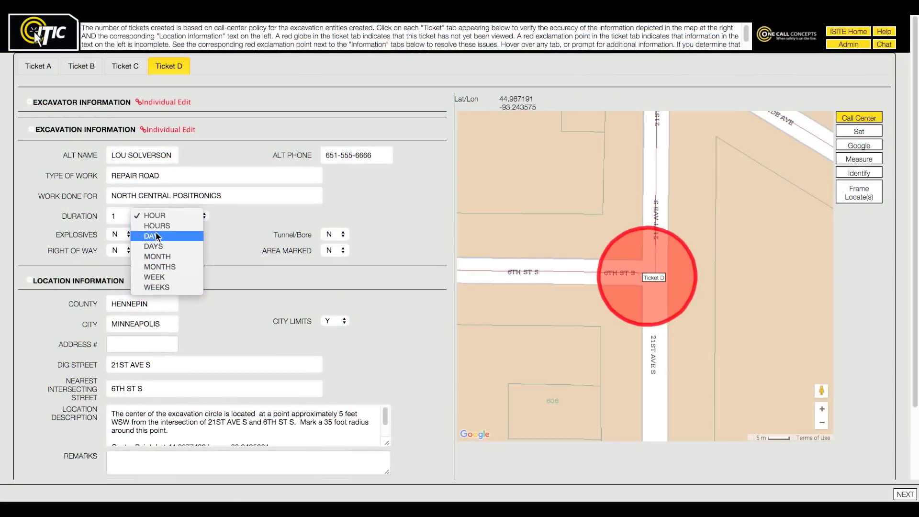
pyautogui.click(163, 237)
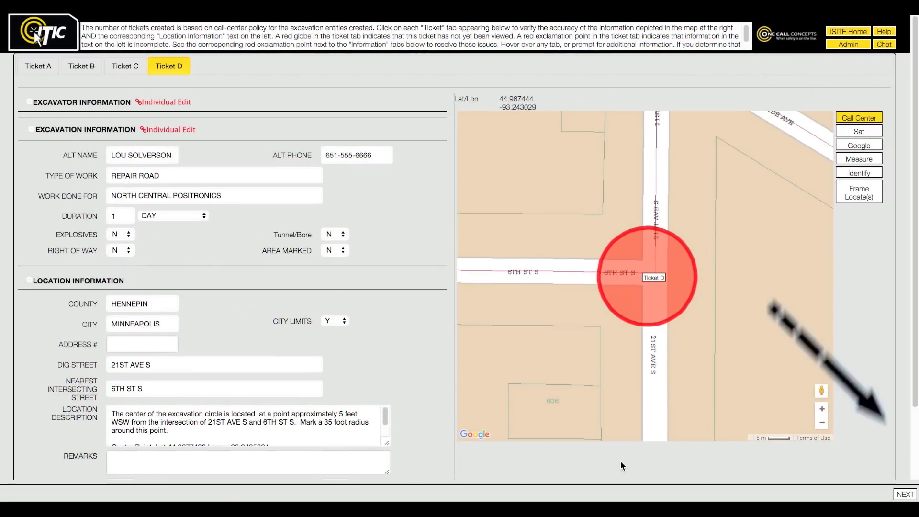
pyautogui.click(906, 494)
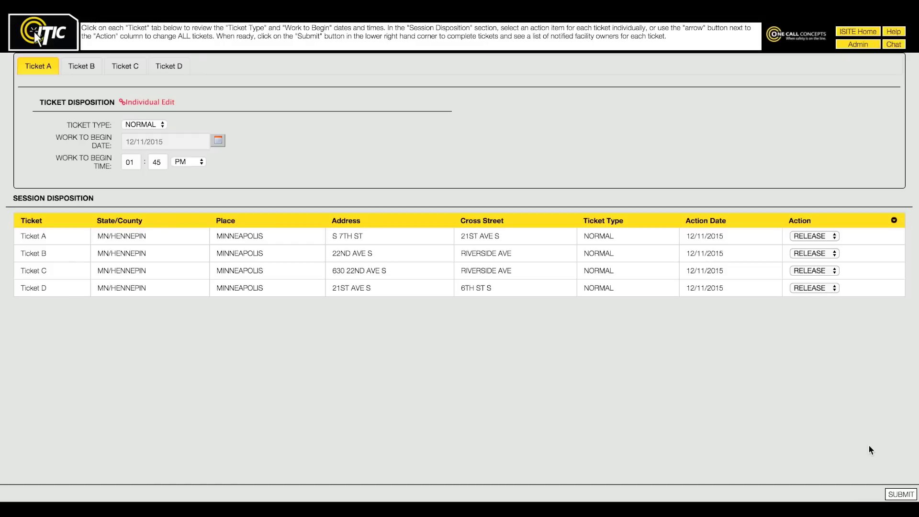
# Set Ticket A's work start to 12/14/2015 at 07:00 AM.
pyautogui.click(218, 140)
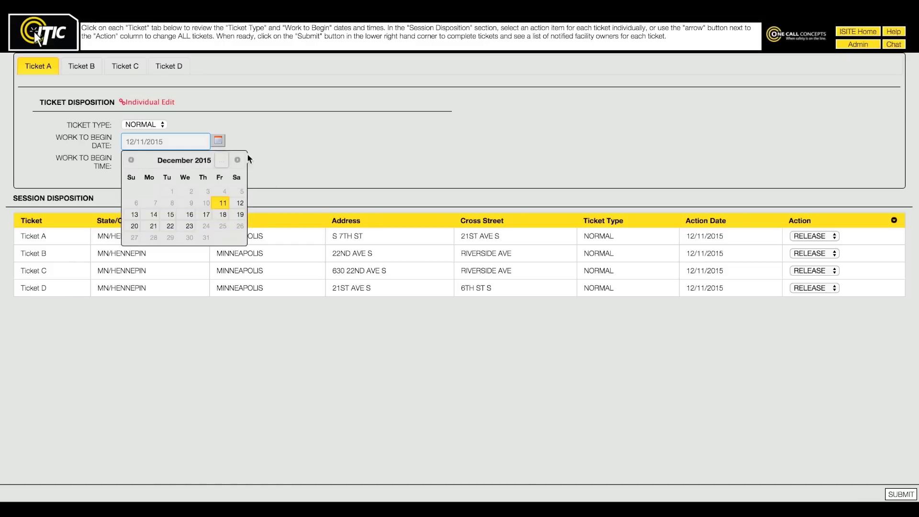
pyautogui.click(153, 214)
pyautogui.press('Tab')
pyautogui.write('07')
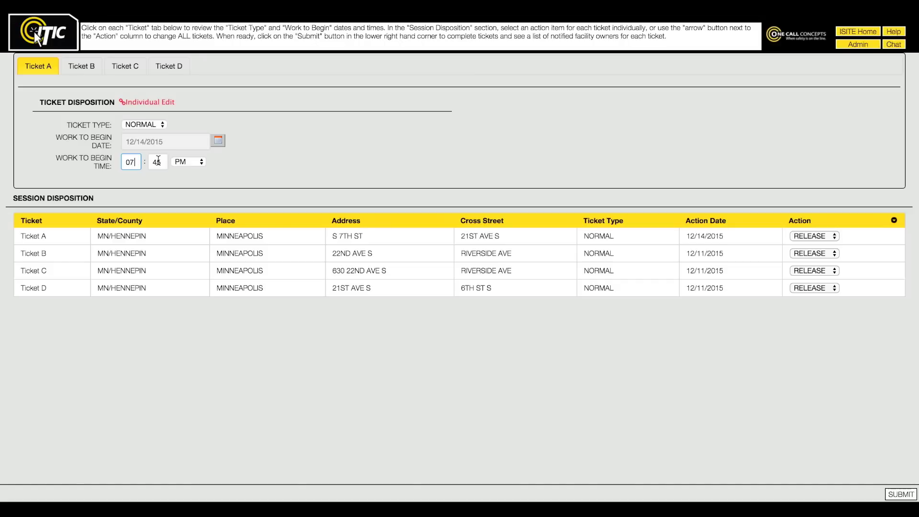
pyautogui.press('Tab')
pyautogui.write('00')
pyautogui.click(188, 162)
pyautogui.click(182, 148)
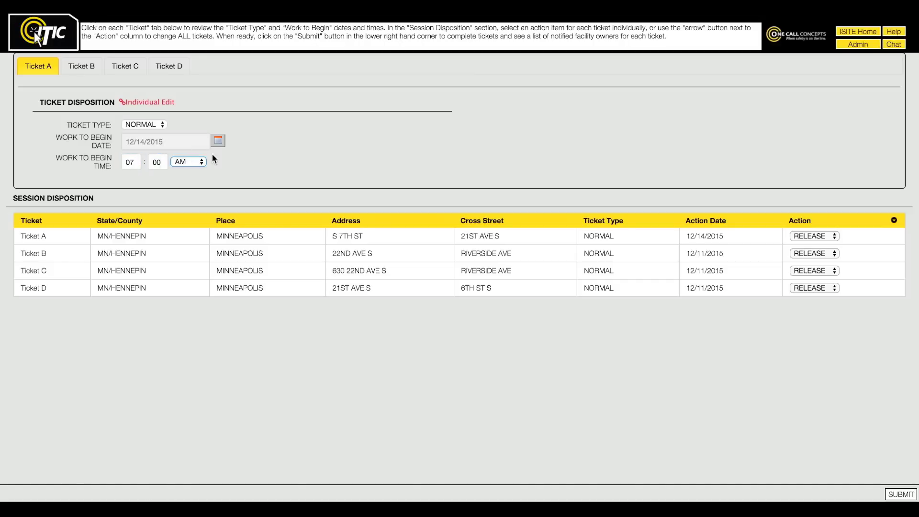
# Set Ticket B's work start date to 12/16/2015 with hour 7.
pyautogui.click(79, 68)
pyautogui.click(148, 142)
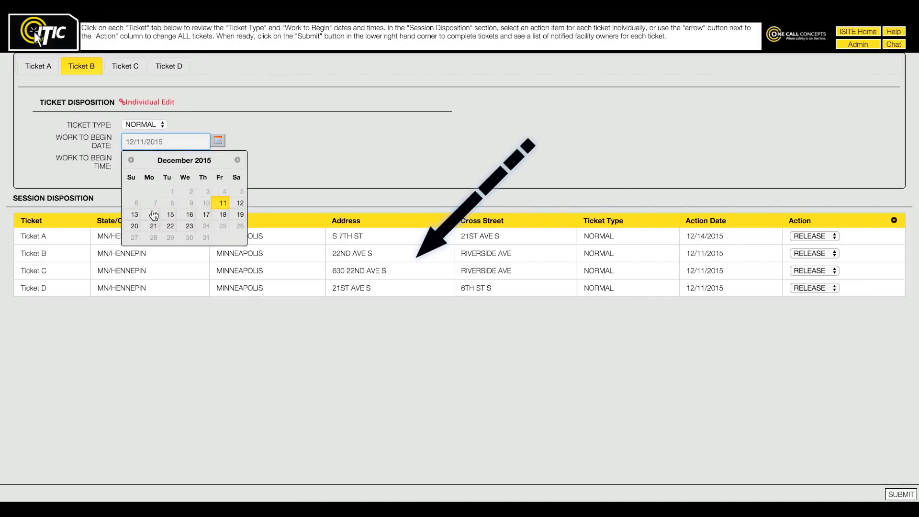
pyautogui.click(184, 212)
pyautogui.click(129, 162)
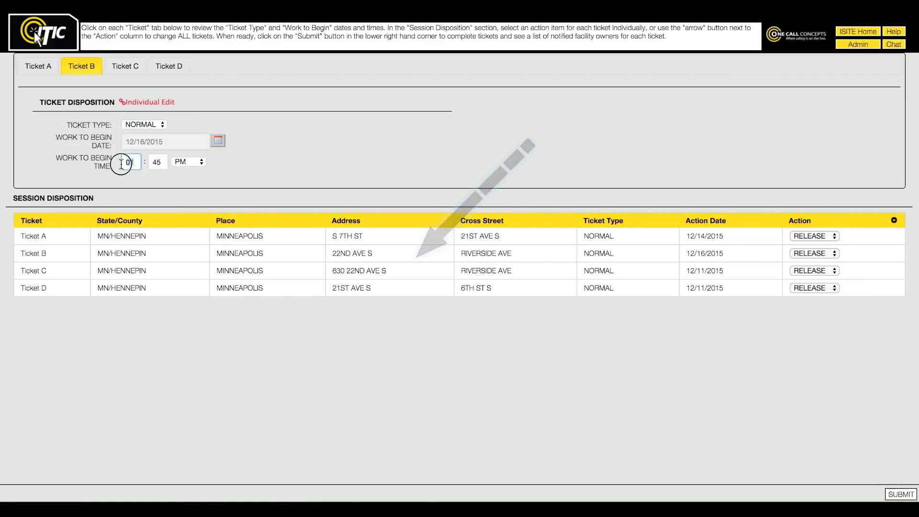
pyautogui.write('7')
pyautogui.press('Tab')
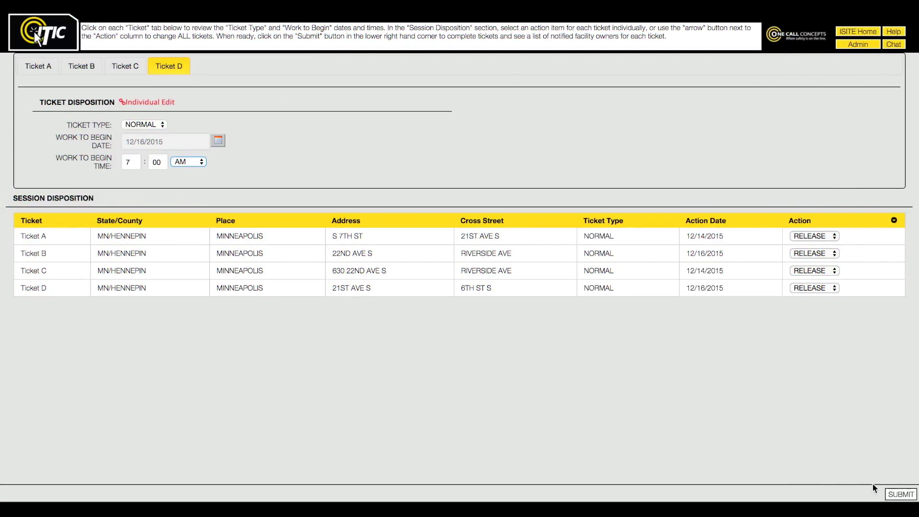
# Submit the four locate tickets to notify the utilities.
pyautogui.click(898, 496)
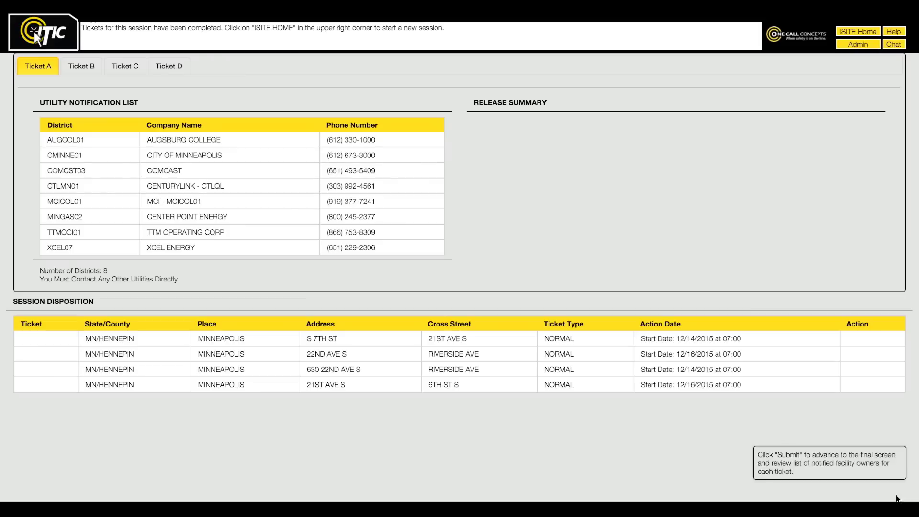